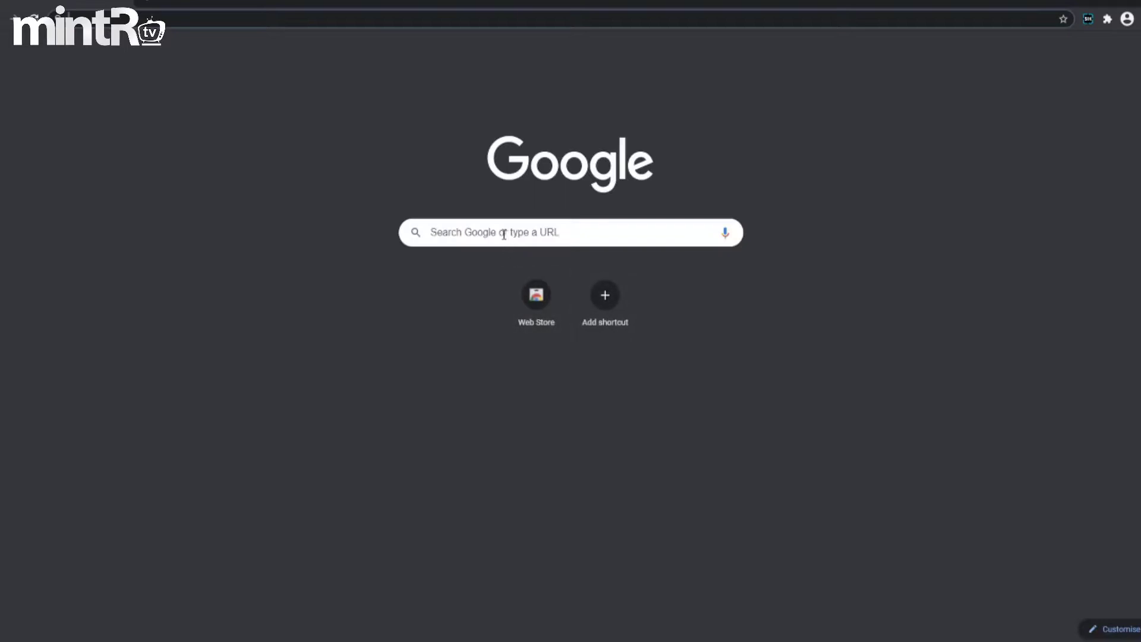
# Step: Search Google for 'lumia stream' and accept the consent notice to see the results
pyautogui.click(502, 233)
pyautogui.write('lumia s')
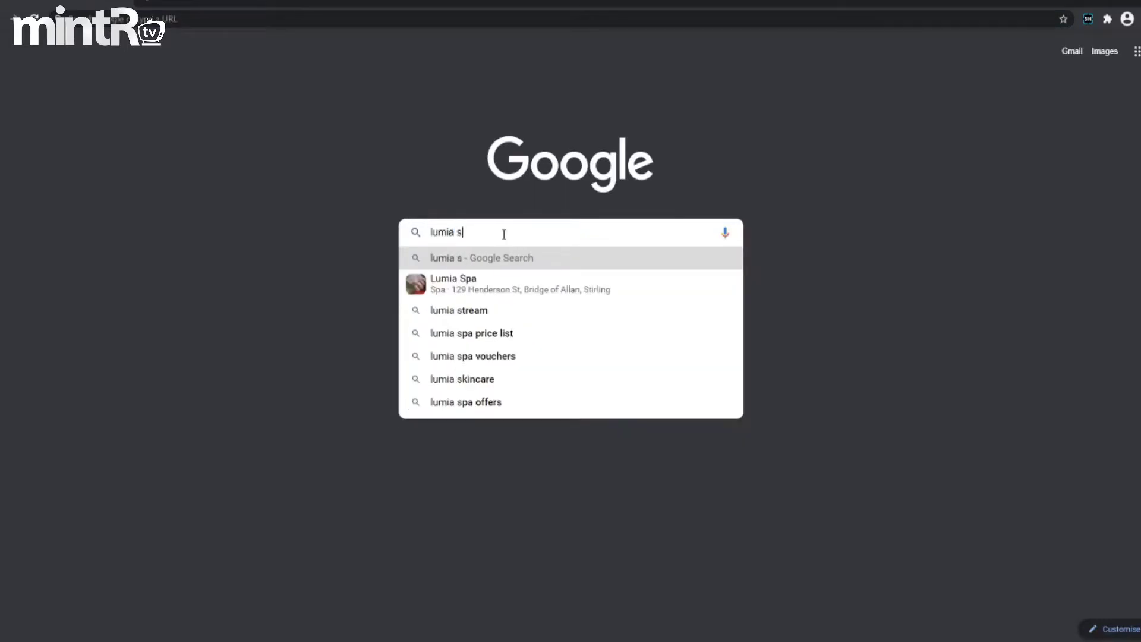
pyautogui.write('tream')
pyautogui.press('Return')
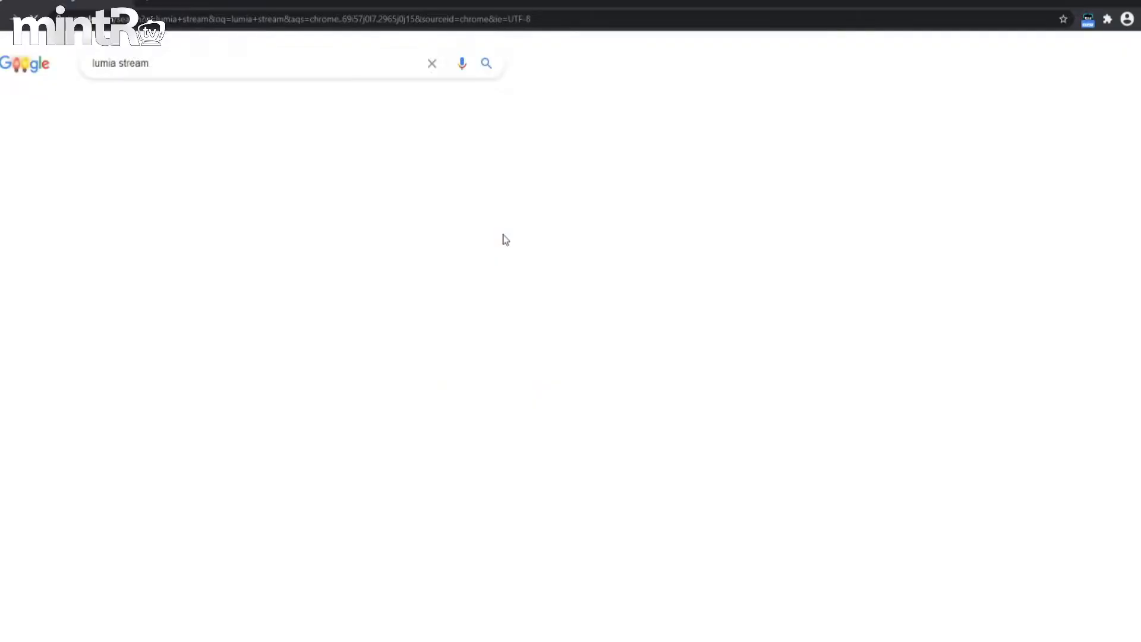
pyautogui.click(736, 501)
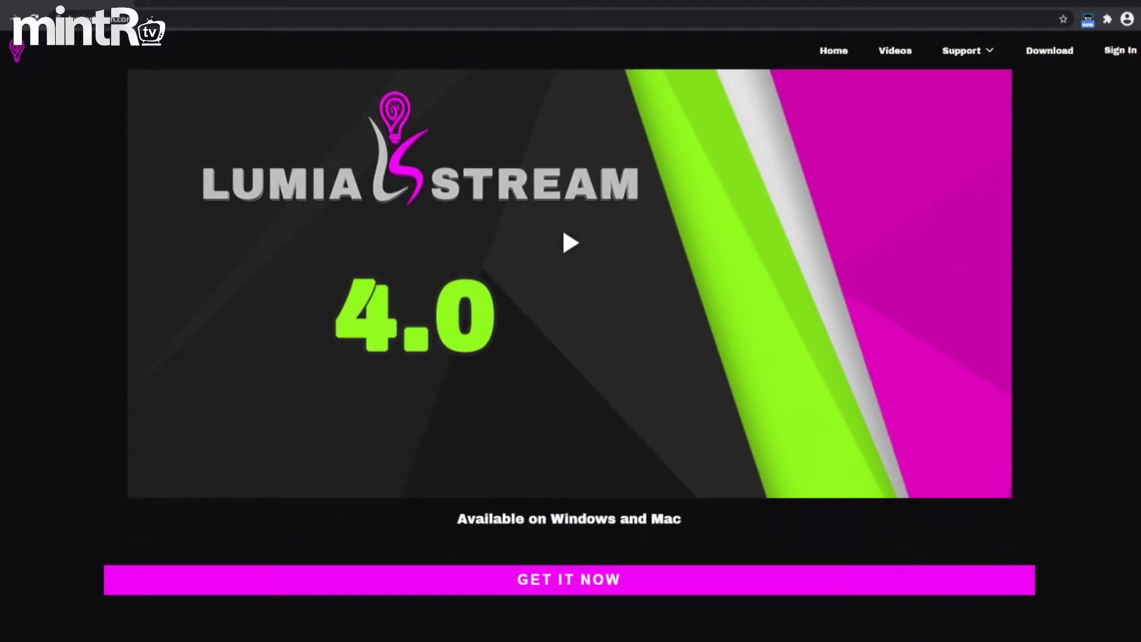
# Step: Go from the Lumia Stream homepage to the GET IT NOW feature comparison page
pyautogui.scroll(-4, 599, 362)
pyautogui.click(559, 363)
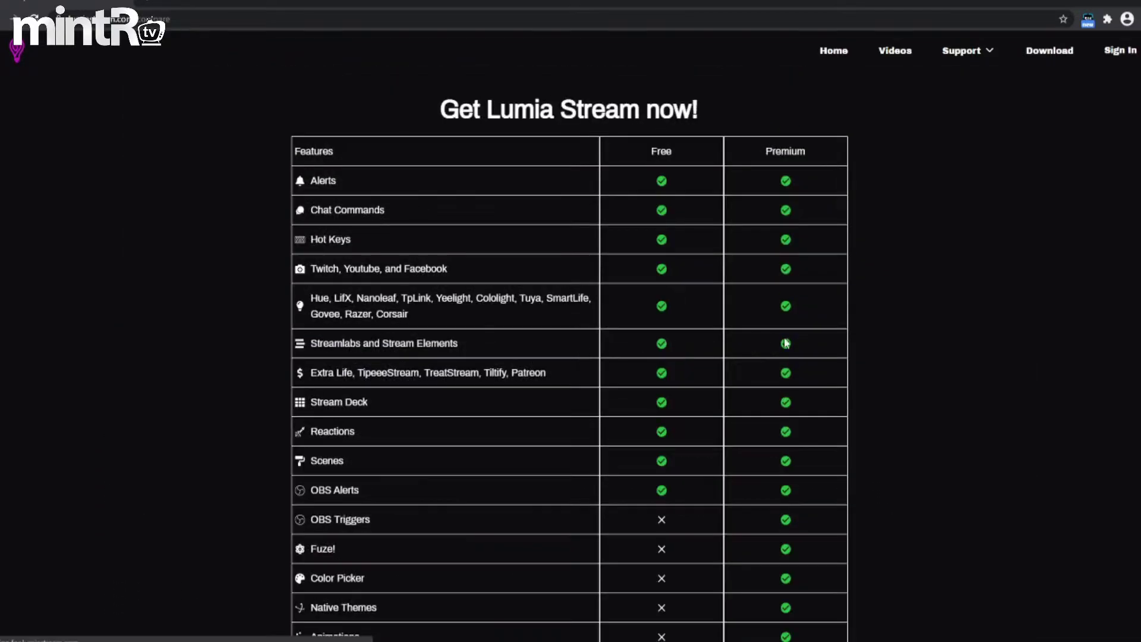
# Step: Scroll the Free versus Premium table to the bottom and choose Premium
pyautogui.scroll(-1, 952, 173)
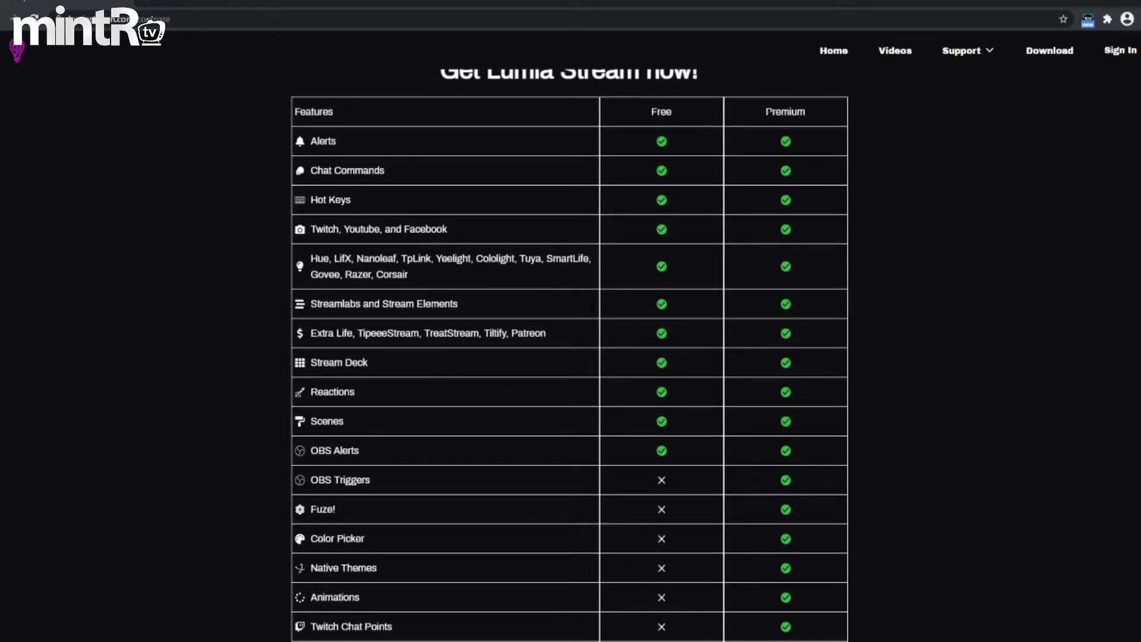
pyautogui.click(854, 136)
pyautogui.scroll(-1, 570, 355)
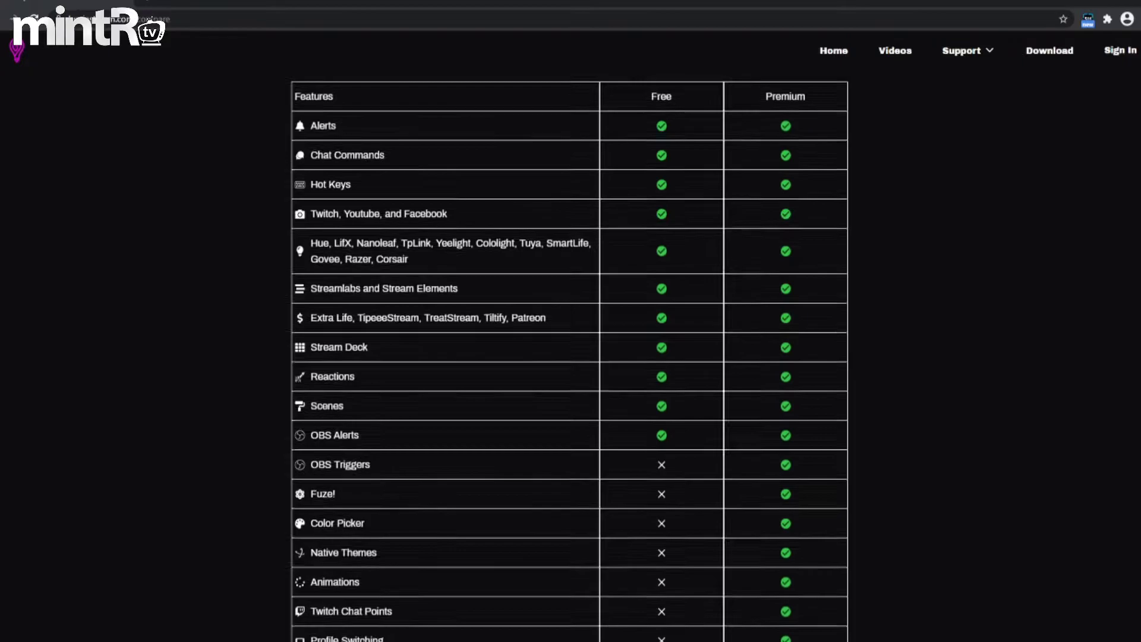
pyautogui.scroll(-2, 569, 355)
pyautogui.scroll(-2, 569, 355)
pyautogui.scroll(-3, 569, 355)
pyautogui.scroll(-2, 1136, 549)
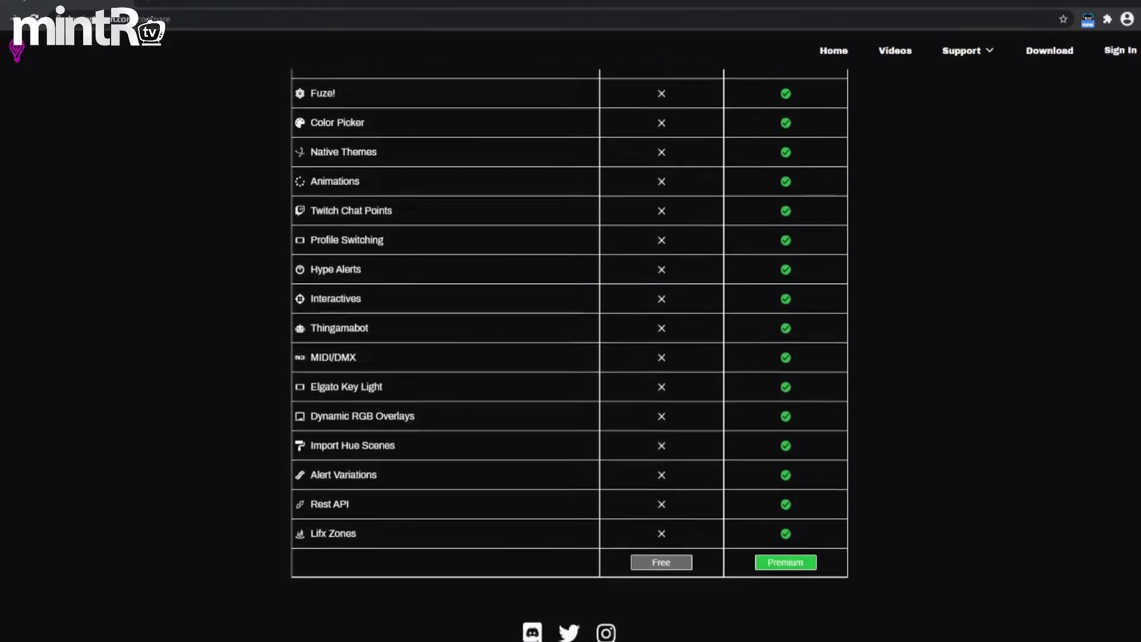
pyautogui.scroll(-1, 1136, 550)
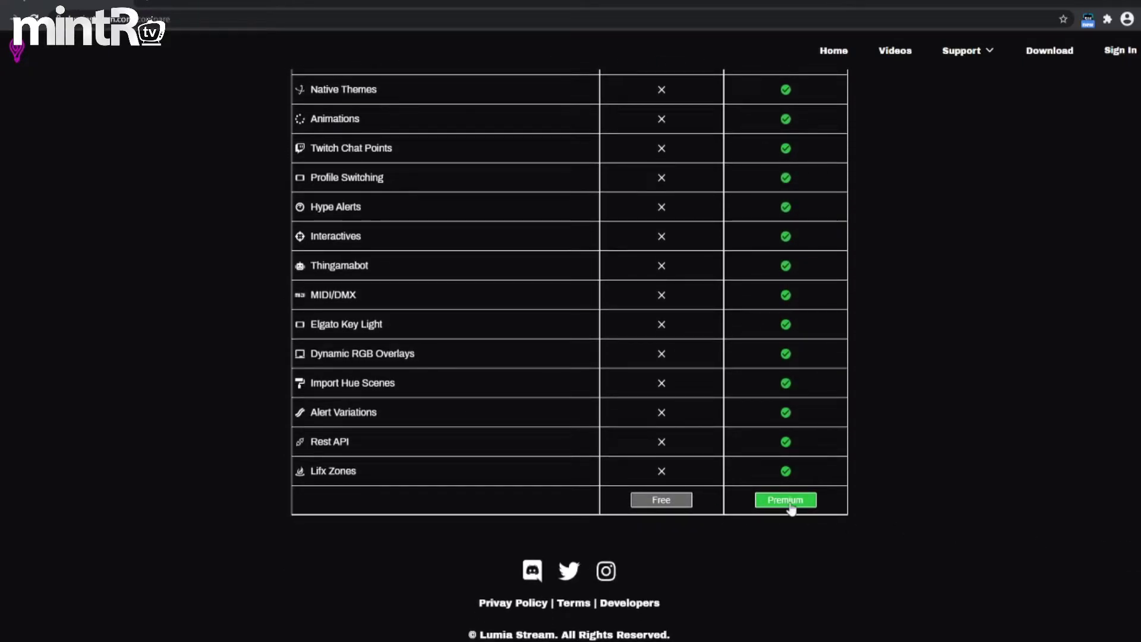
pyautogui.click(681, 503)
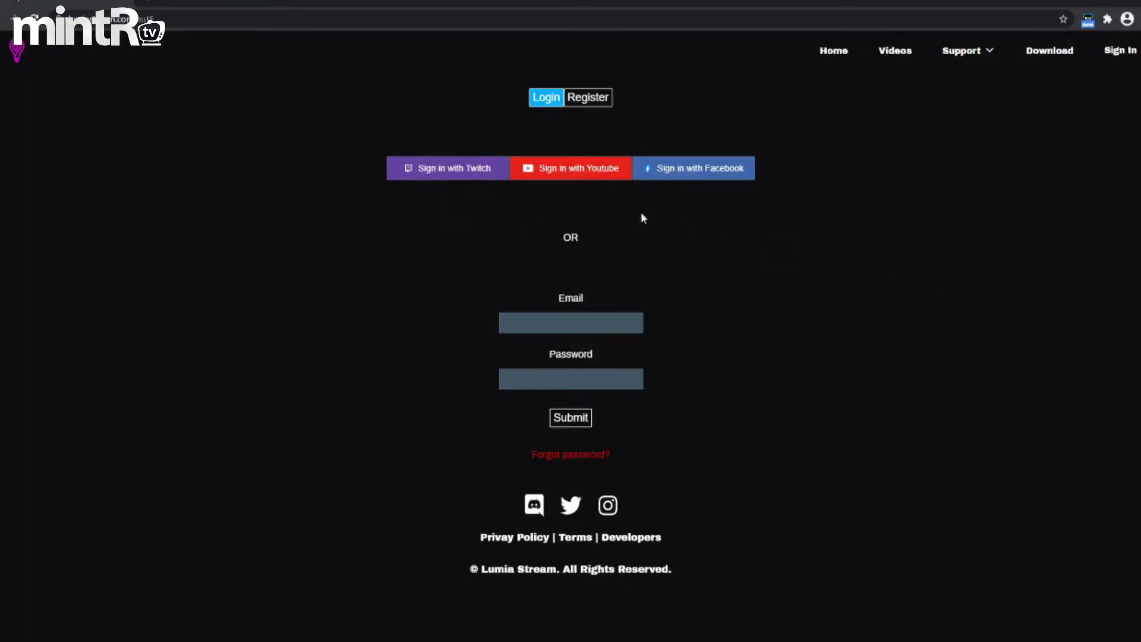
# Step: Open and dismiss the Twitch sign-in window, then go back to the site's Home page
pyautogui.click(454, 173)
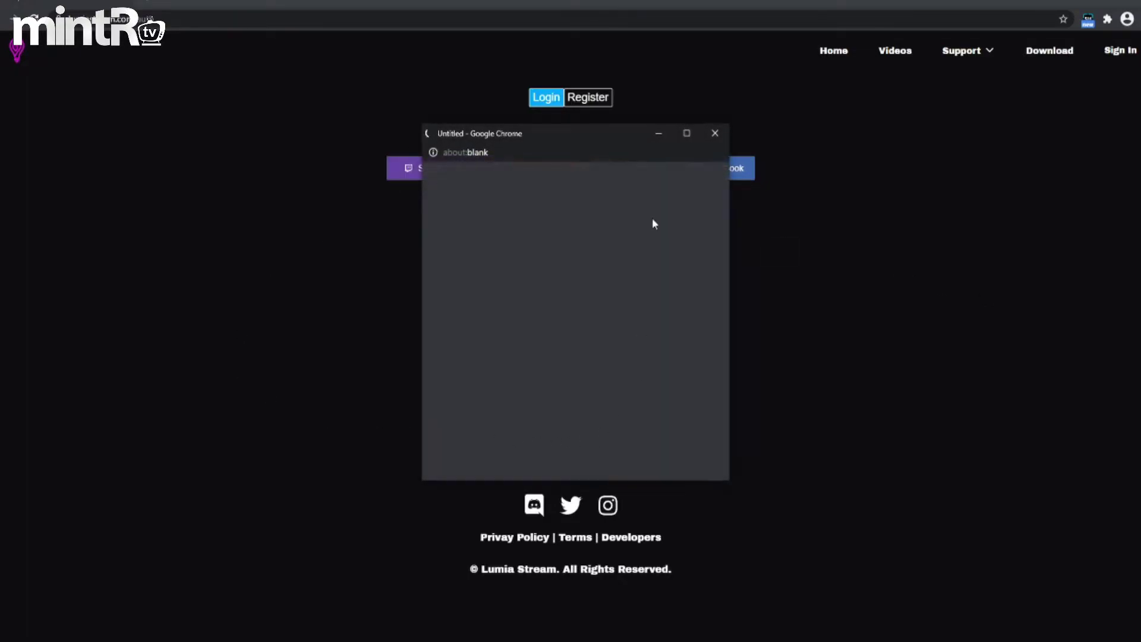
pyautogui.click(716, 133)
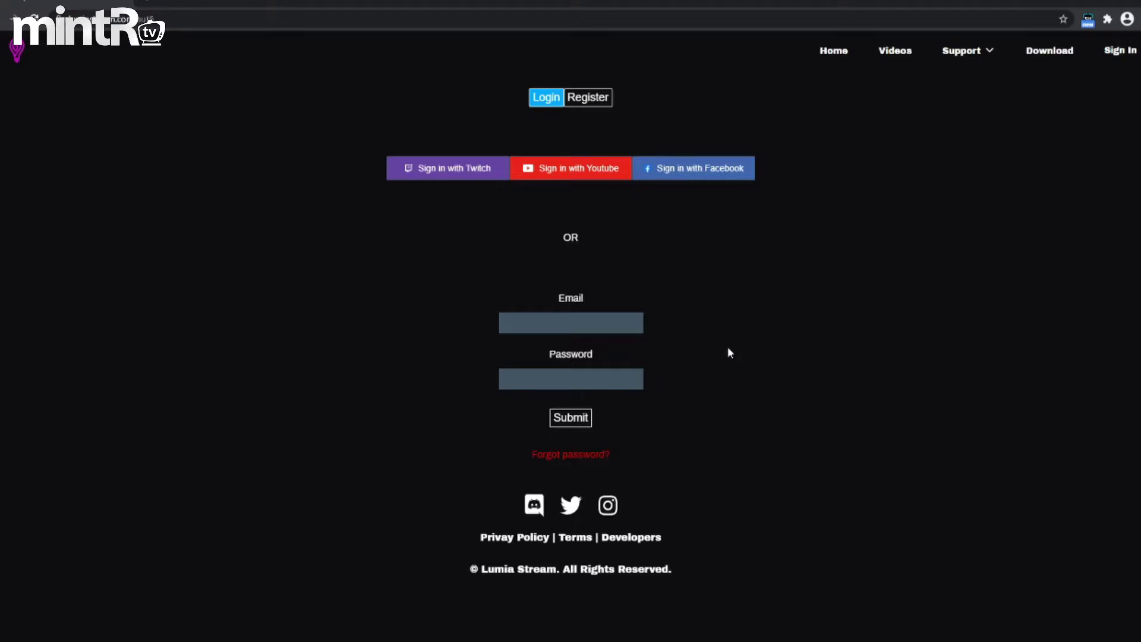
pyautogui.click(7, 52)
# Step: Scroll through the website's Integrations and Features sections
pyautogui.scroll(-5, 499, 306)
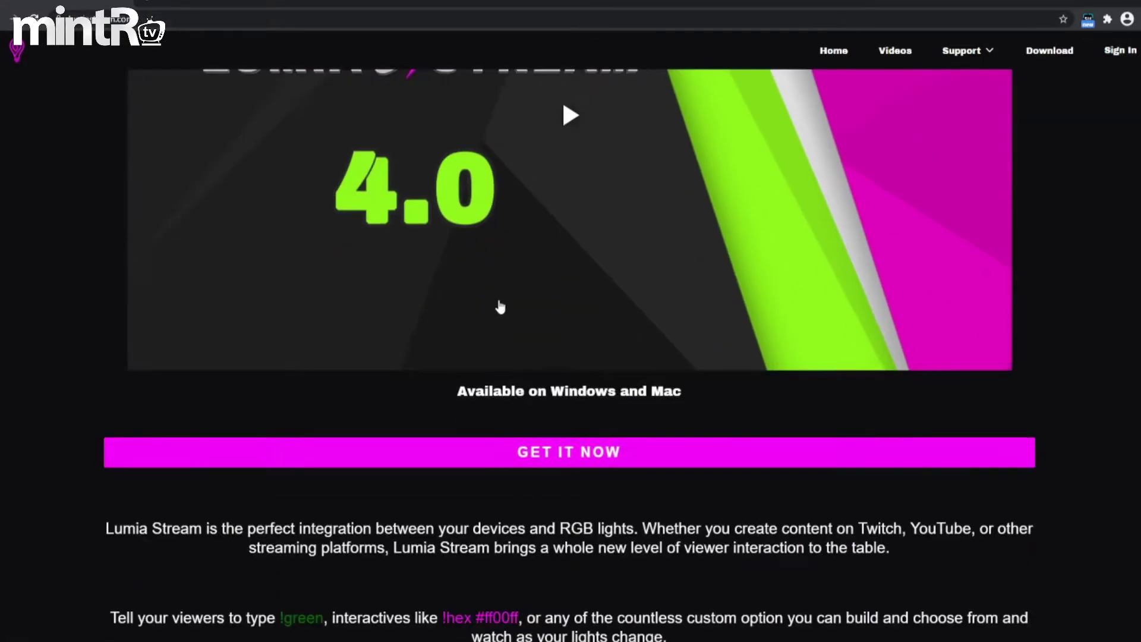
pyautogui.scroll(-3, 513, 379)
pyautogui.scroll(-6, 513, 379)
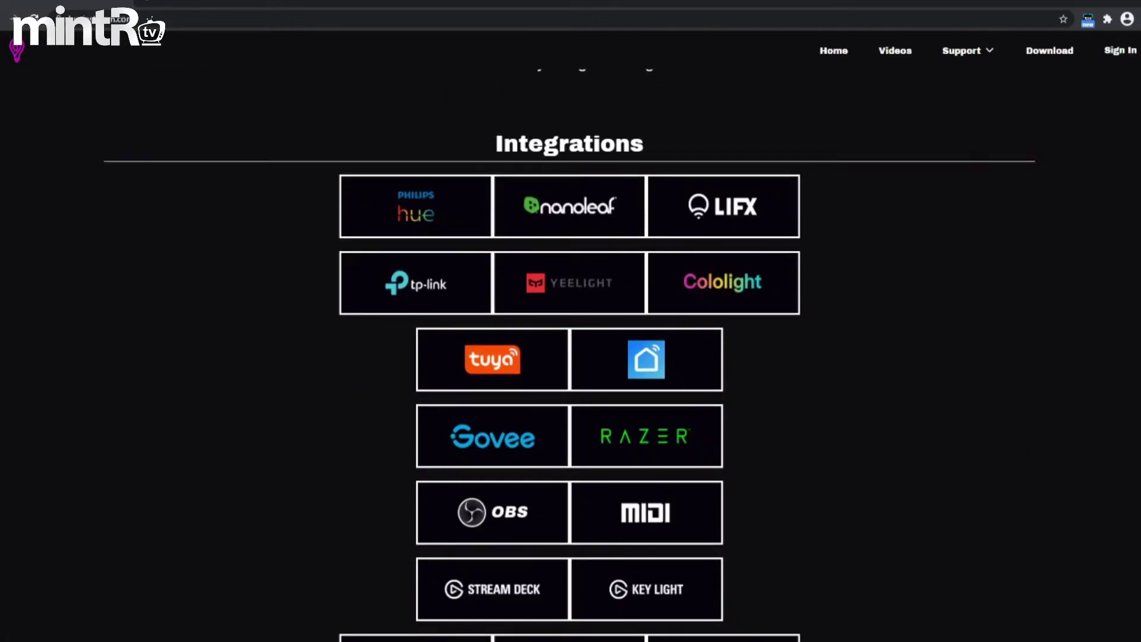
pyautogui.scroll(-1, 570, 355)
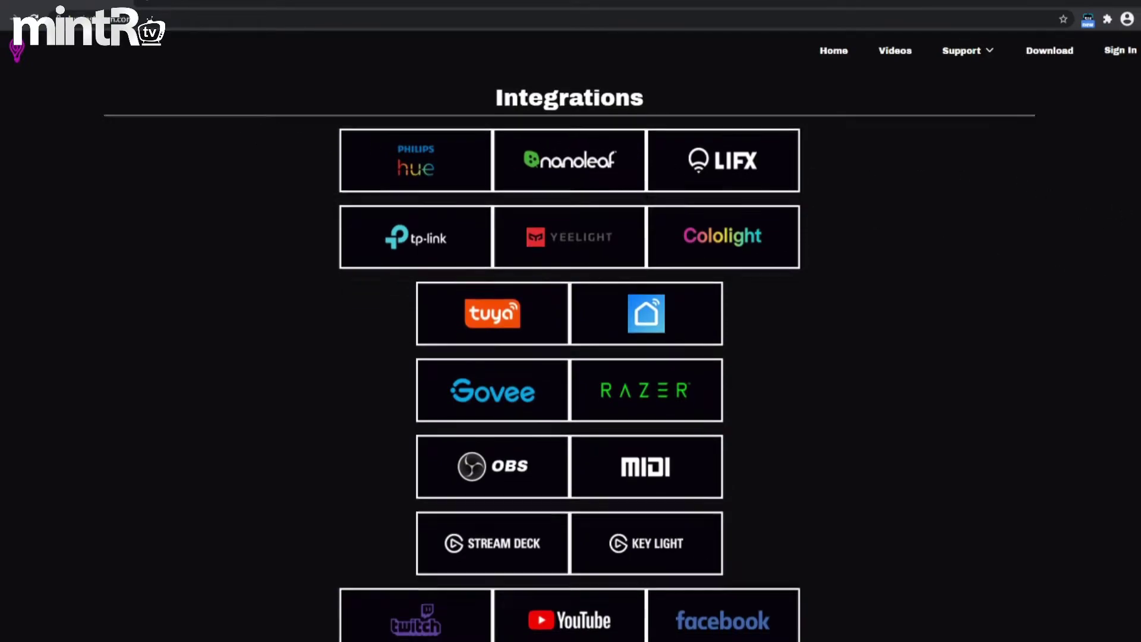
pyautogui.scroll(-3, 570, 357)
pyautogui.scroll(-1, 570, 357)
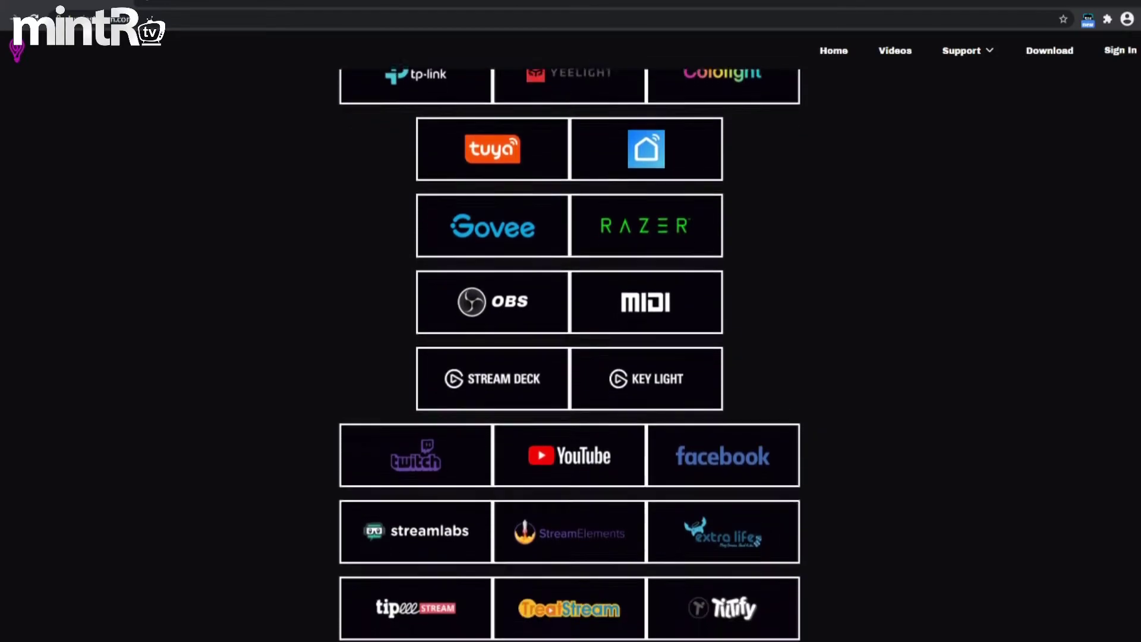
pyautogui.scroll(-1, 570, 357)
pyautogui.scroll(-1, 570, 356)
pyautogui.scroll(-1, 570, 356)
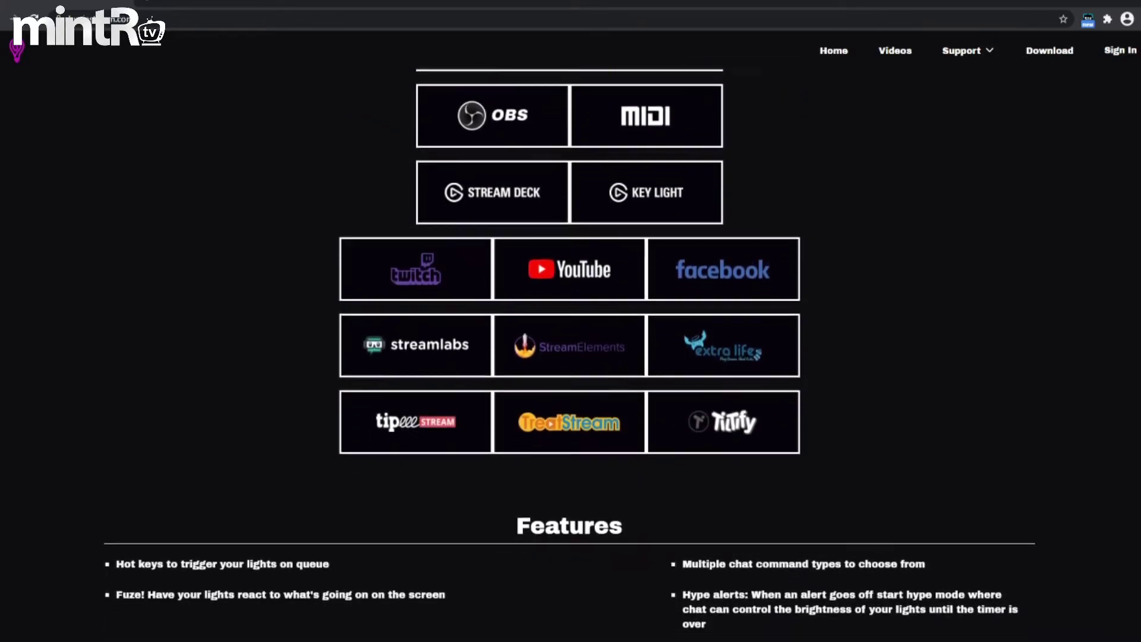
pyautogui.scroll(-1, 569, 356)
pyautogui.scroll(-1, 569, 357)
pyautogui.scroll(-1, 570, 357)
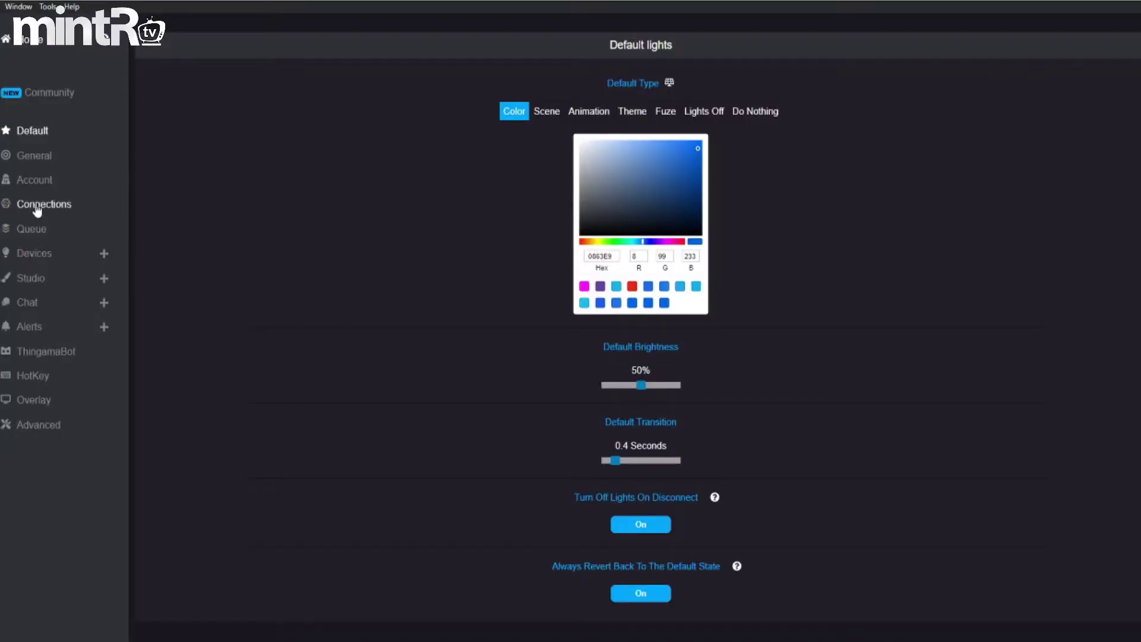
# Step: Look over the streaming platforms and streaming services connection screens in Settings
pyautogui.click(31, 208)
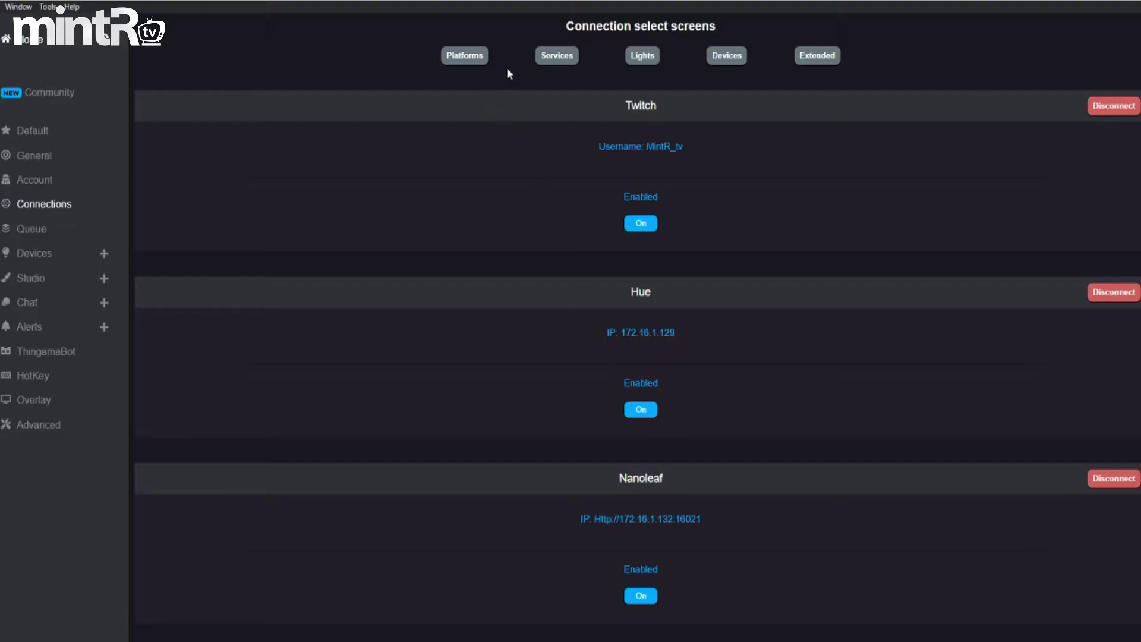
pyautogui.click(466, 60)
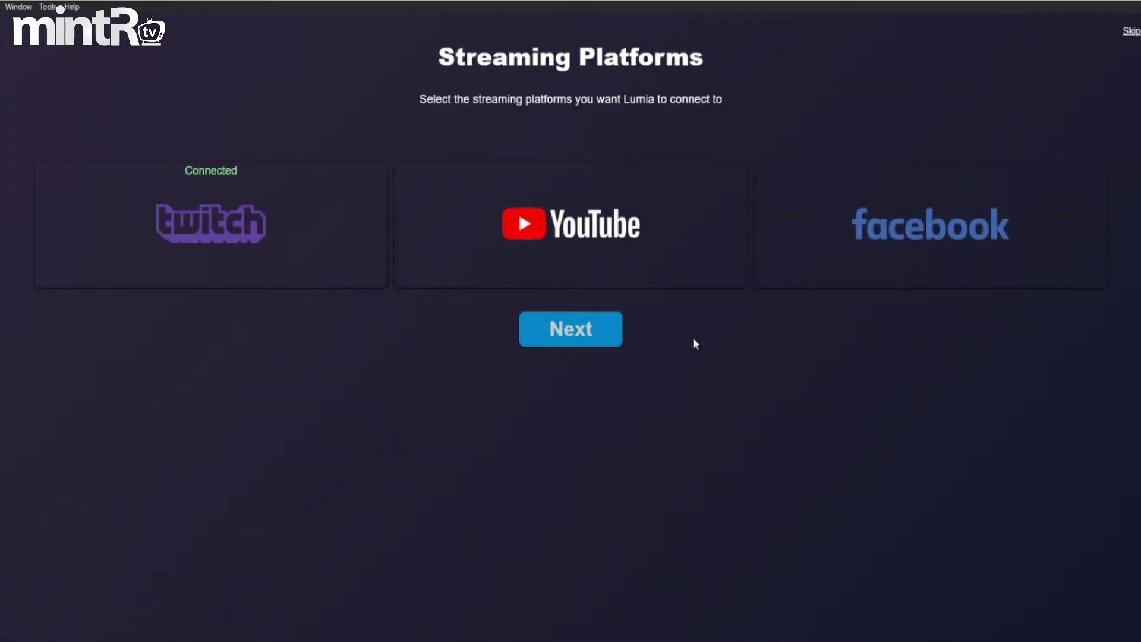
pyautogui.click(1126, 35)
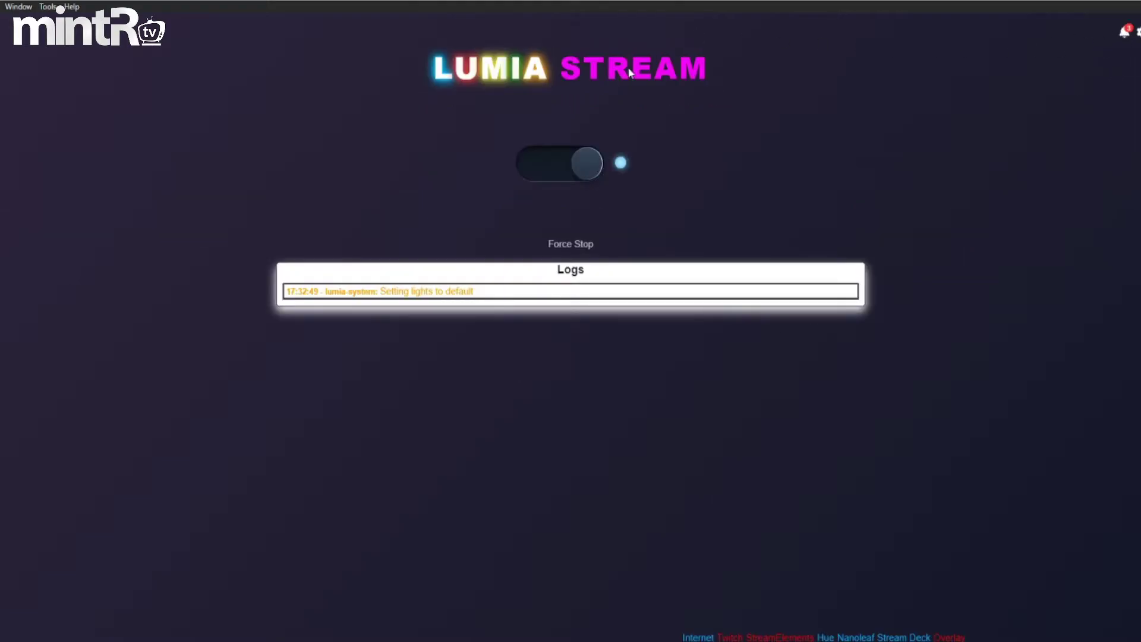
pyautogui.click(1138, 32)
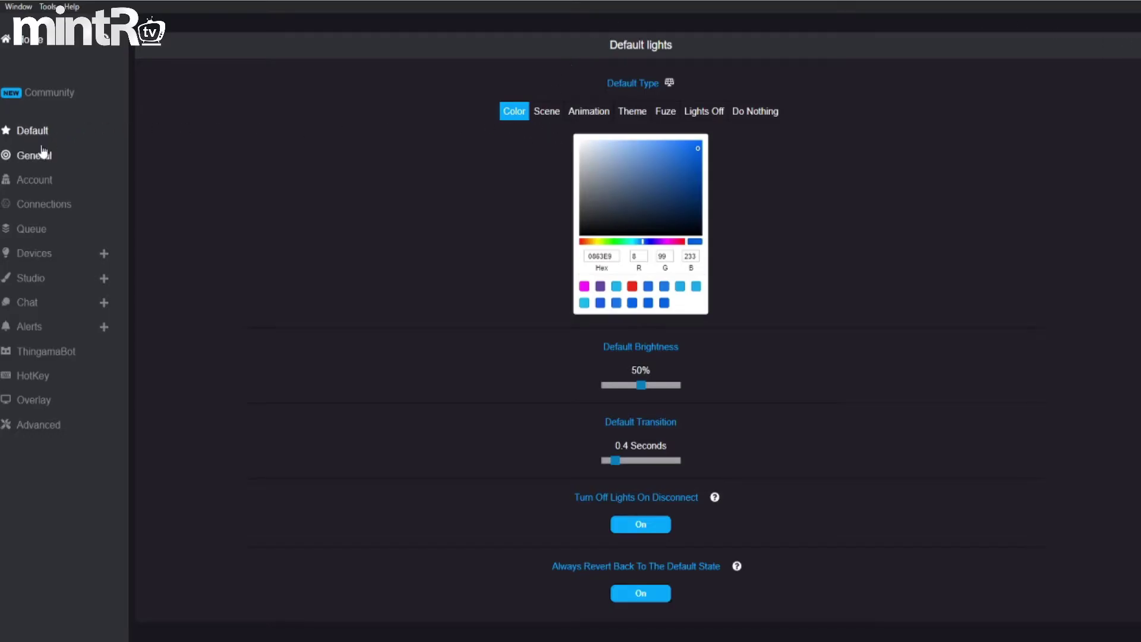
pyautogui.click(38, 204)
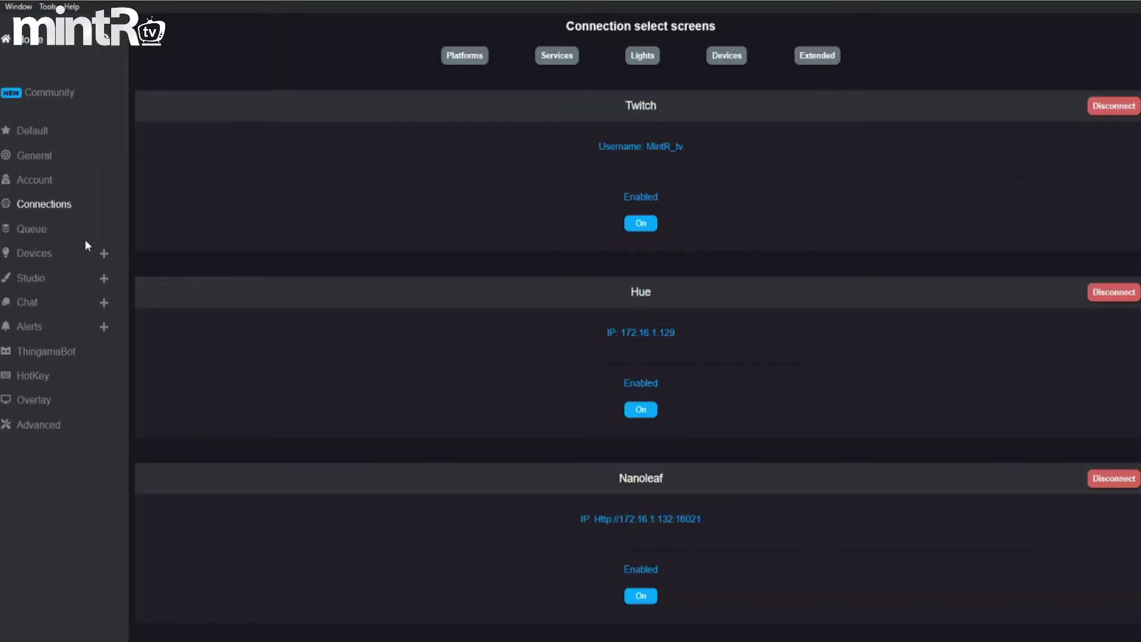
pyautogui.click(556, 55)
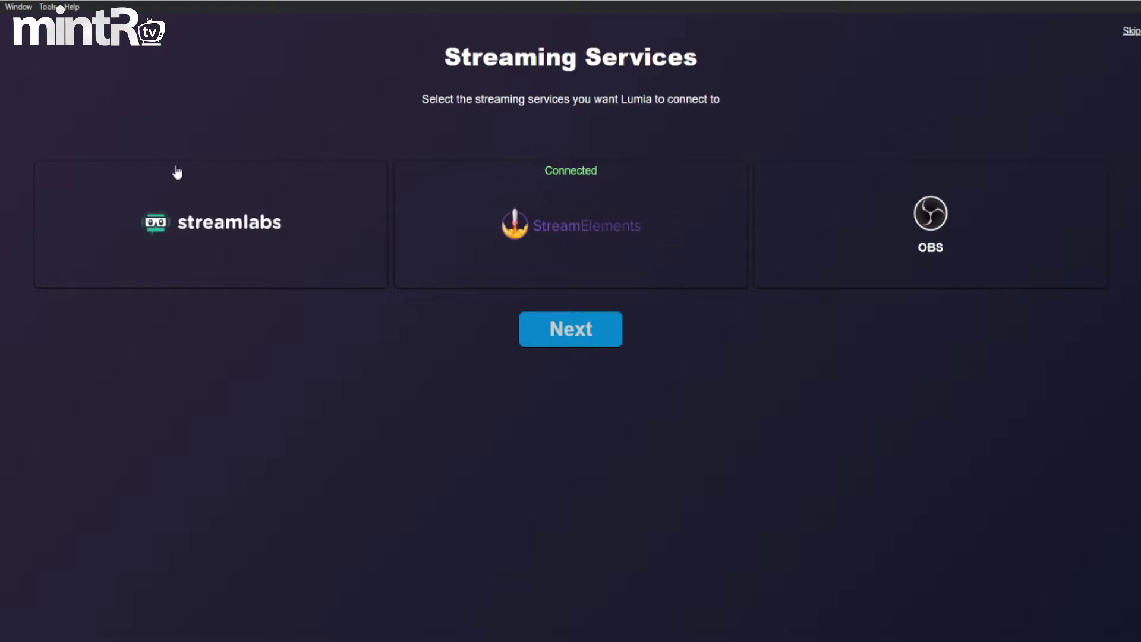
pyautogui.click(1131, 32)
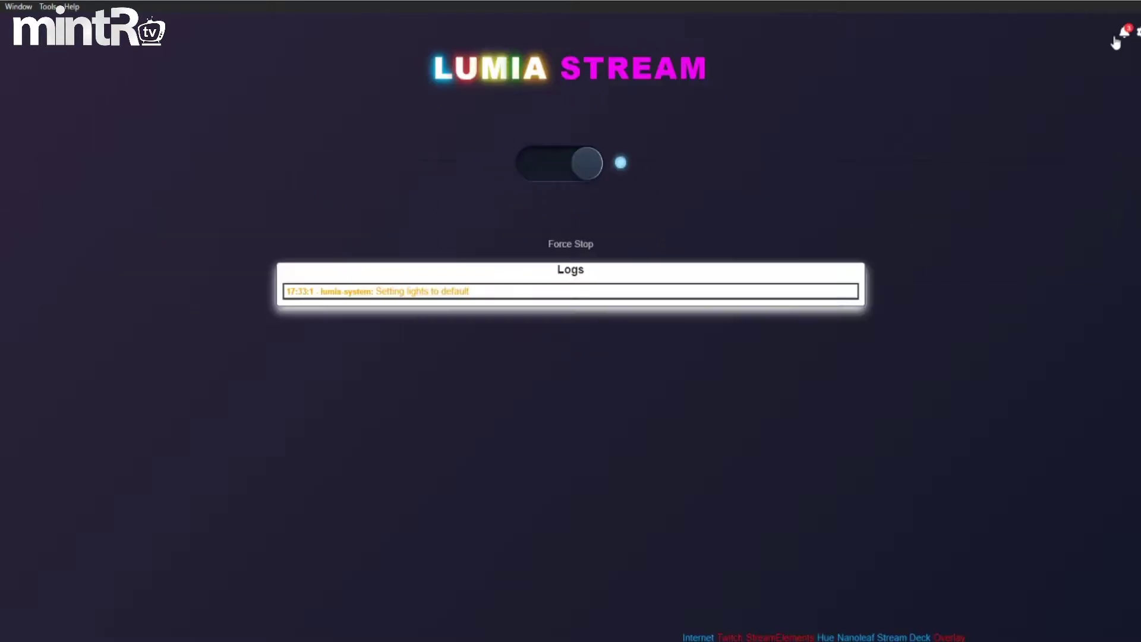
pyautogui.click(1125, 31)
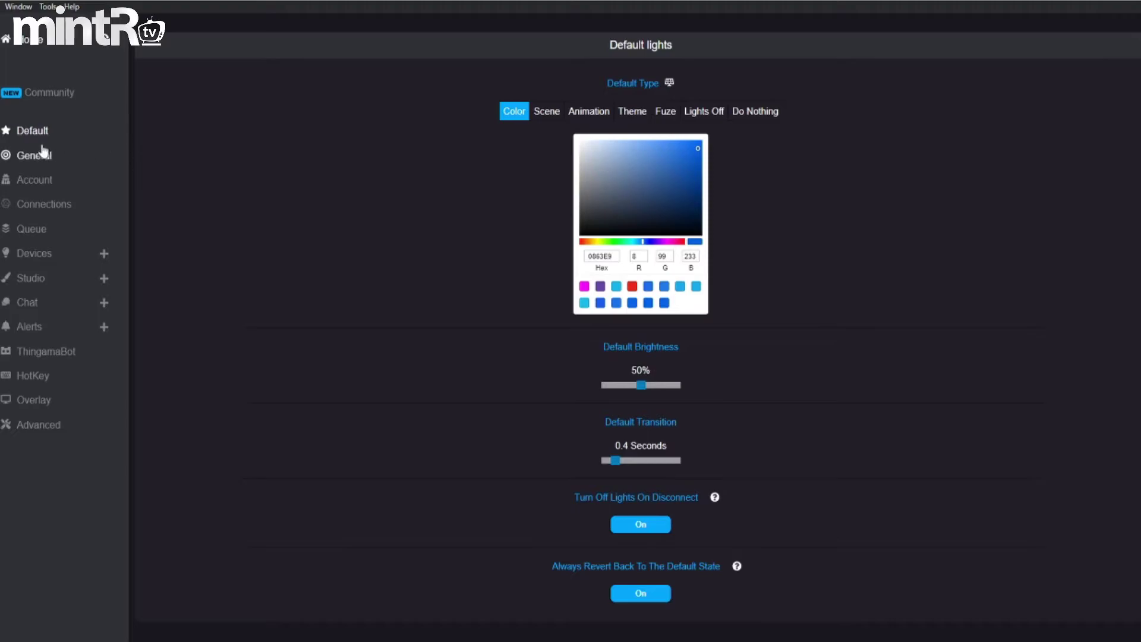
# Step: Check the Hue and Nanoleaf lights setup, then return to the Connections overview
pyautogui.click(43, 204)
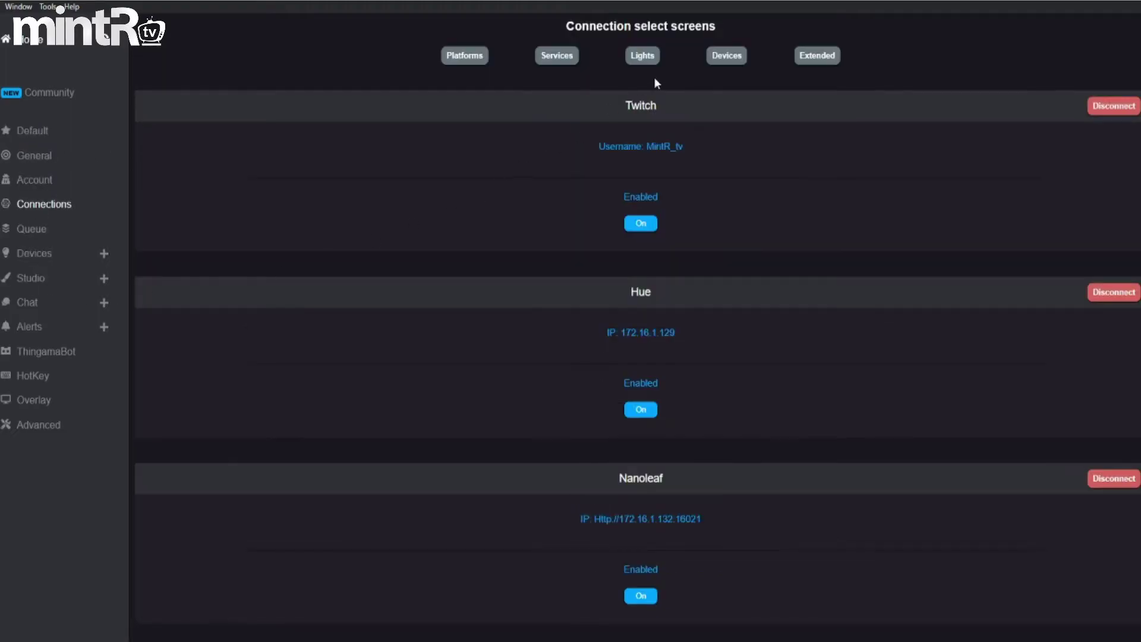
pyautogui.click(642, 56)
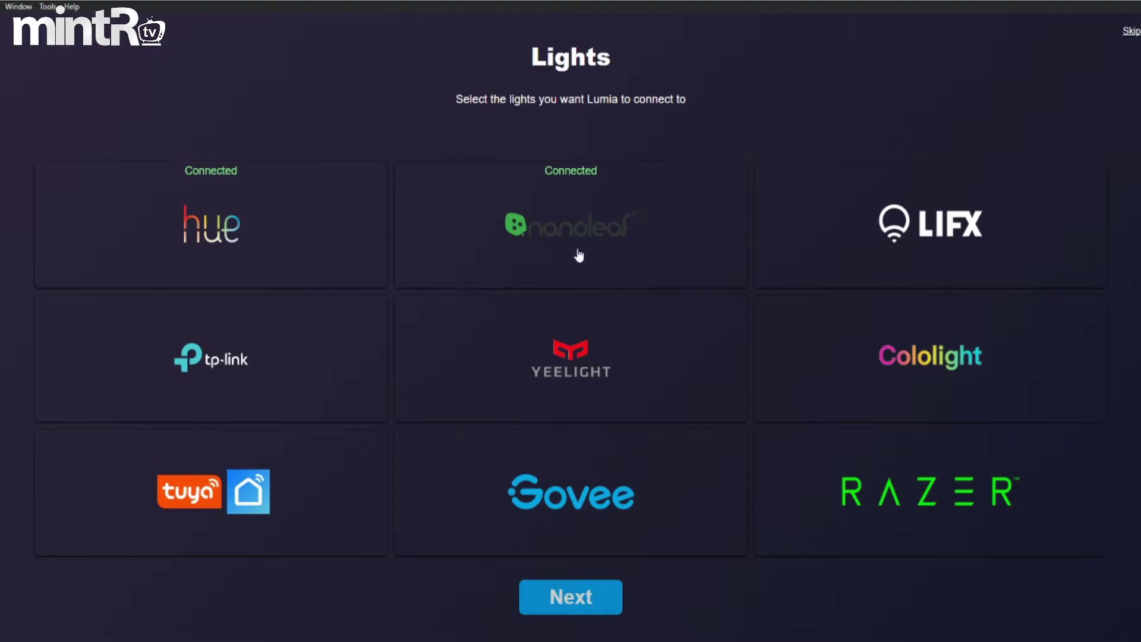
pyautogui.click(35, 254)
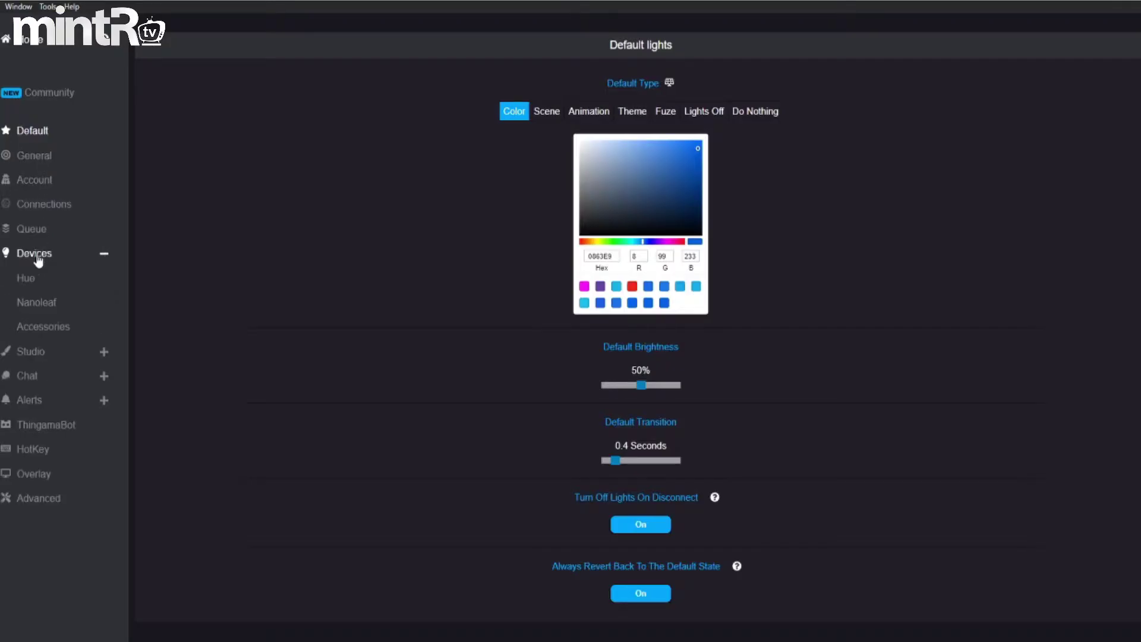
pyautogui.click(37, 205)
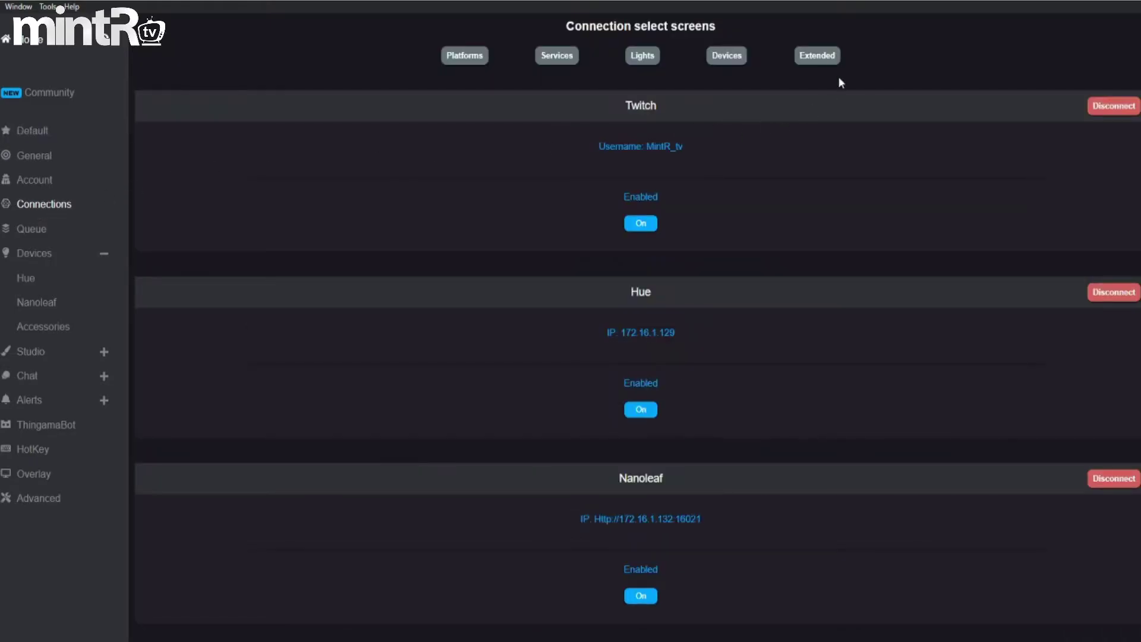
# Step: On the Nanoleaf device page, switch off panels 10, 8, 7, 4 and 3
pyautogui.click(44, 259)
pyautogui.click(41, 262)
pyautogui.click(34, 283)
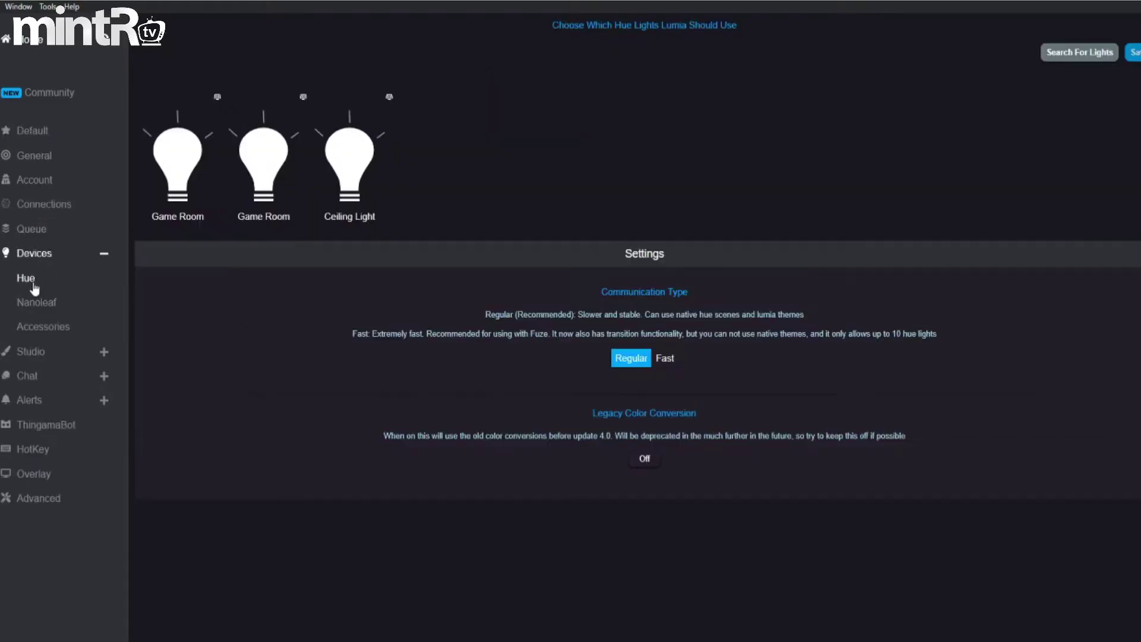
pyautogui.click(42, 309)
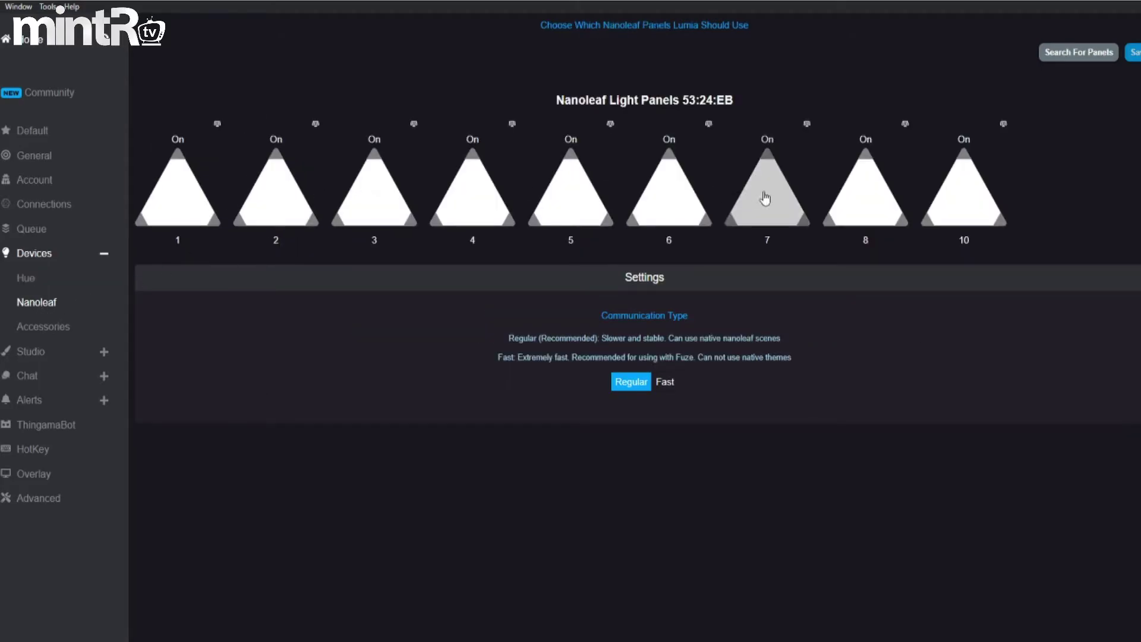
pyautogui.click(966, 208)
pyautogui.click(873, 228)
pyautogui.click(767, 202)
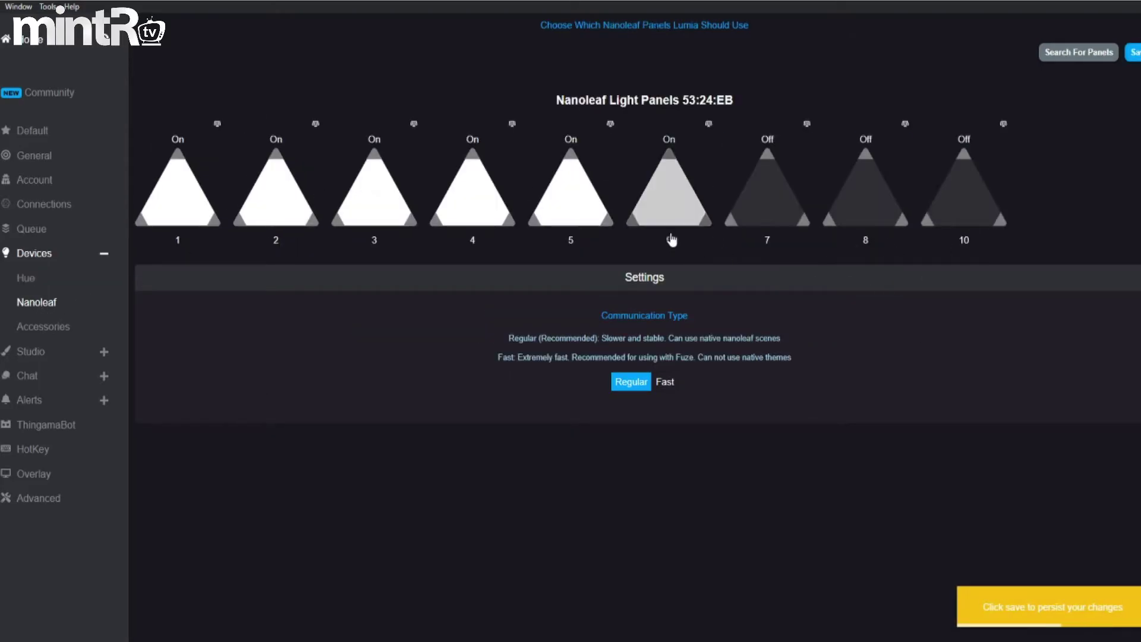
pyautogui.click(463, 208)
pyautogui.click(375, 202)
# Step: Switch all Nanoleaf panels back on and view the Hue lights list
pyautogui.click(375, 202)
pyautogui.click(473, 203)
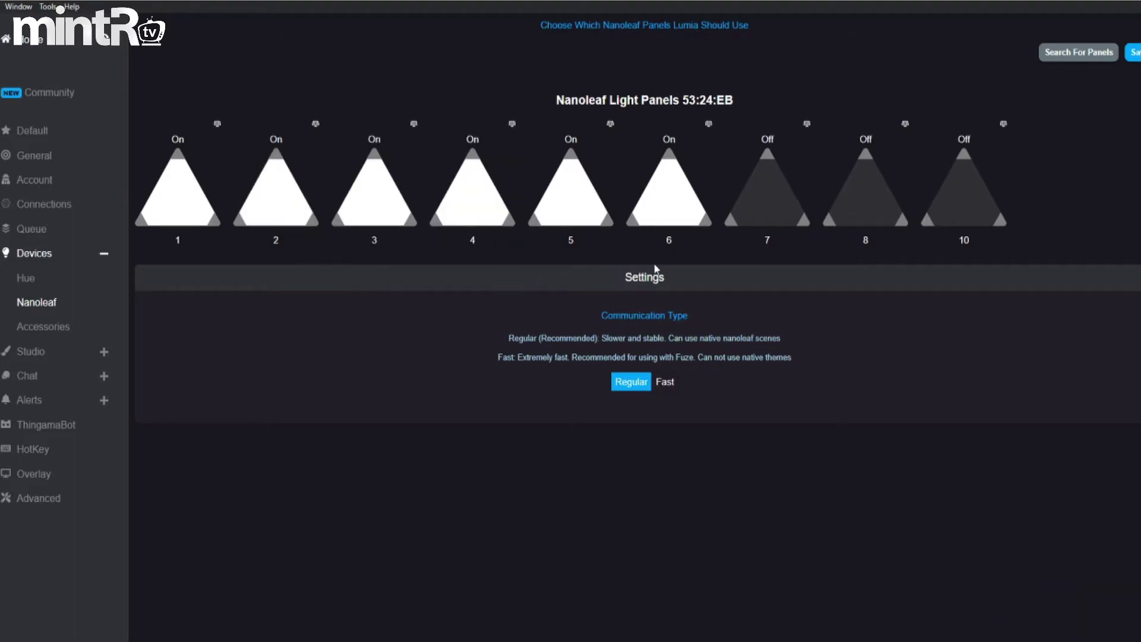
pyautogui.click(767, 199)
pyautogui.click(867, 211)
pyautogui.click(964, 200)
pyautogui.click(207, 247)
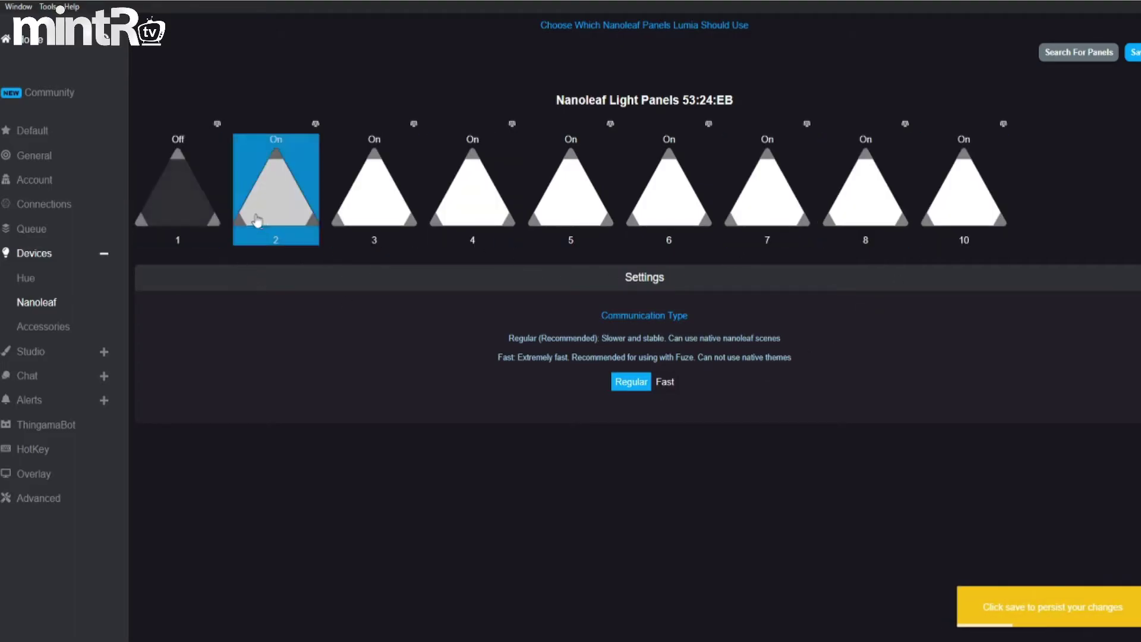
pyautogui.click(375, 208)
pyautogui.click(178, 202)
pyautogui.click(375, 216)
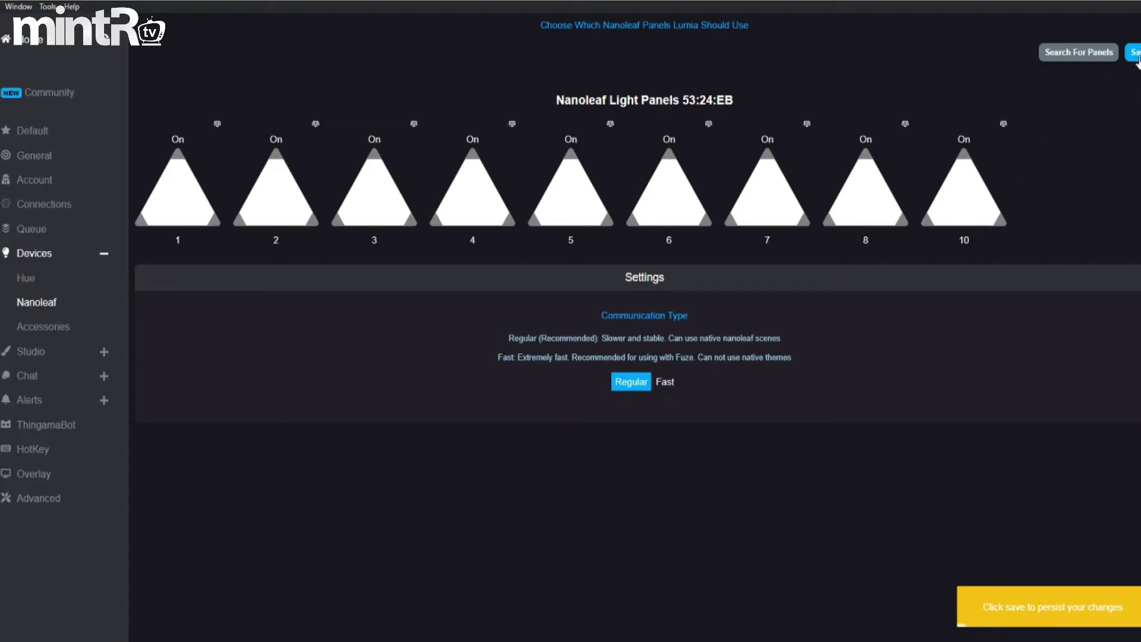
pyautogui.click(25, 279)
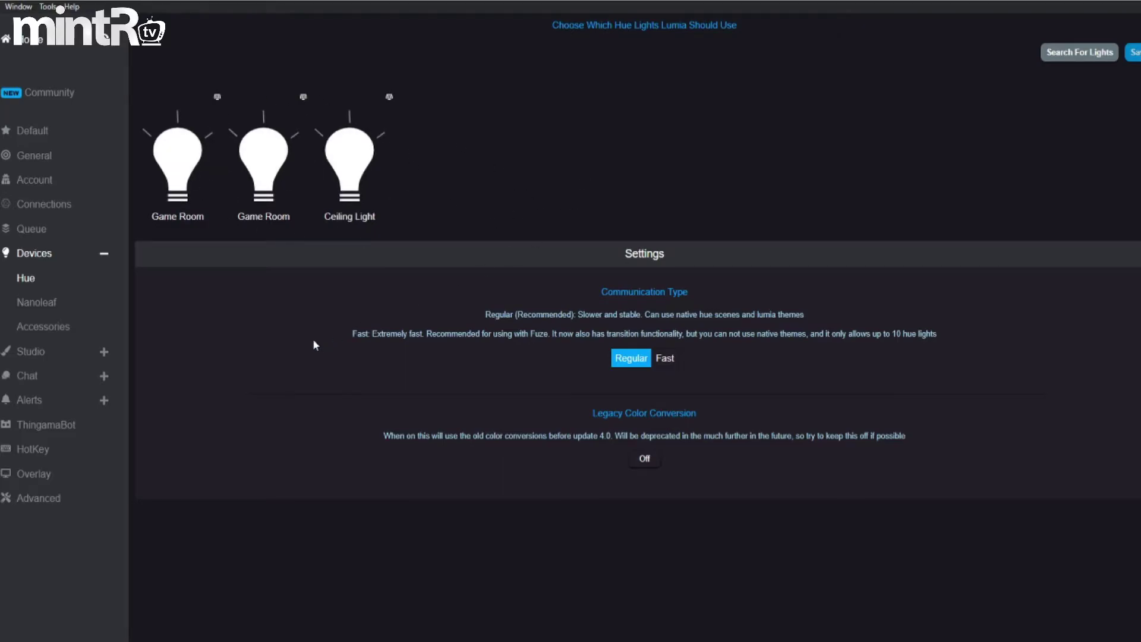
# Step: Review the Twitch Follows, Subscribers, Bits, Host and Raid alert settings
pyautogui.click(27, 376)
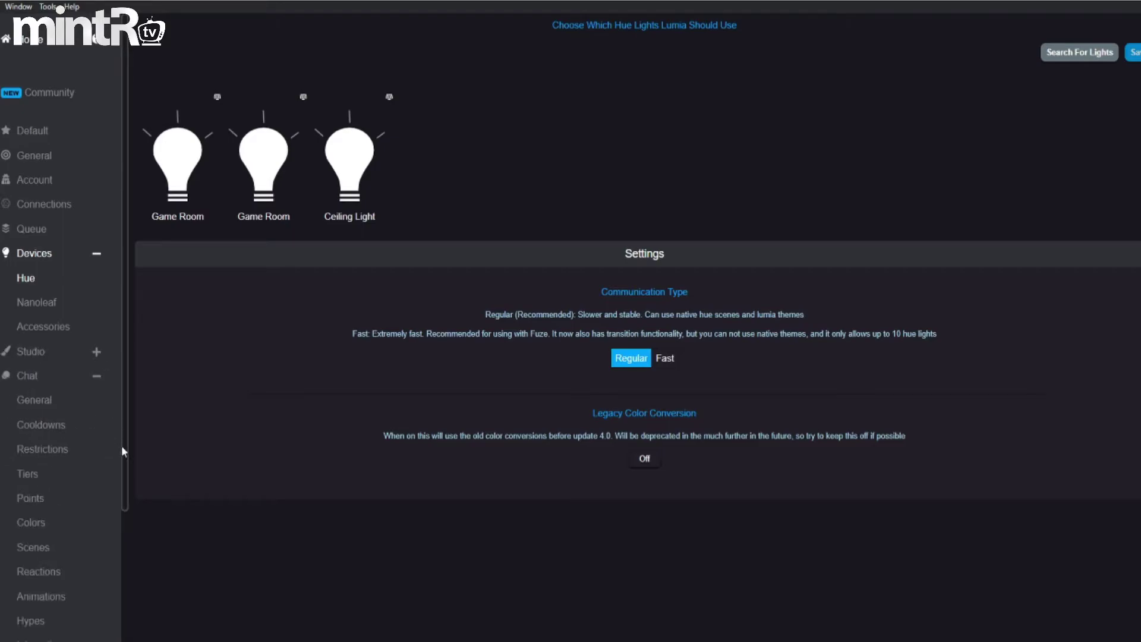
pyautogui.click(36, 377)
pyautogui.click(43, 402)
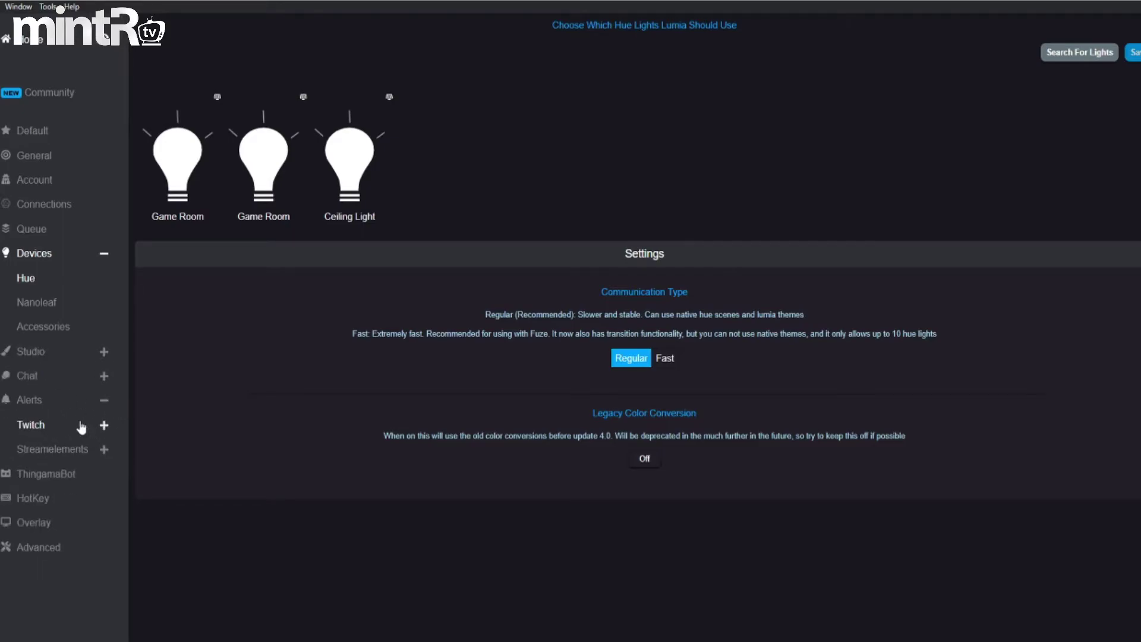
pyautogui.click(41, 433)
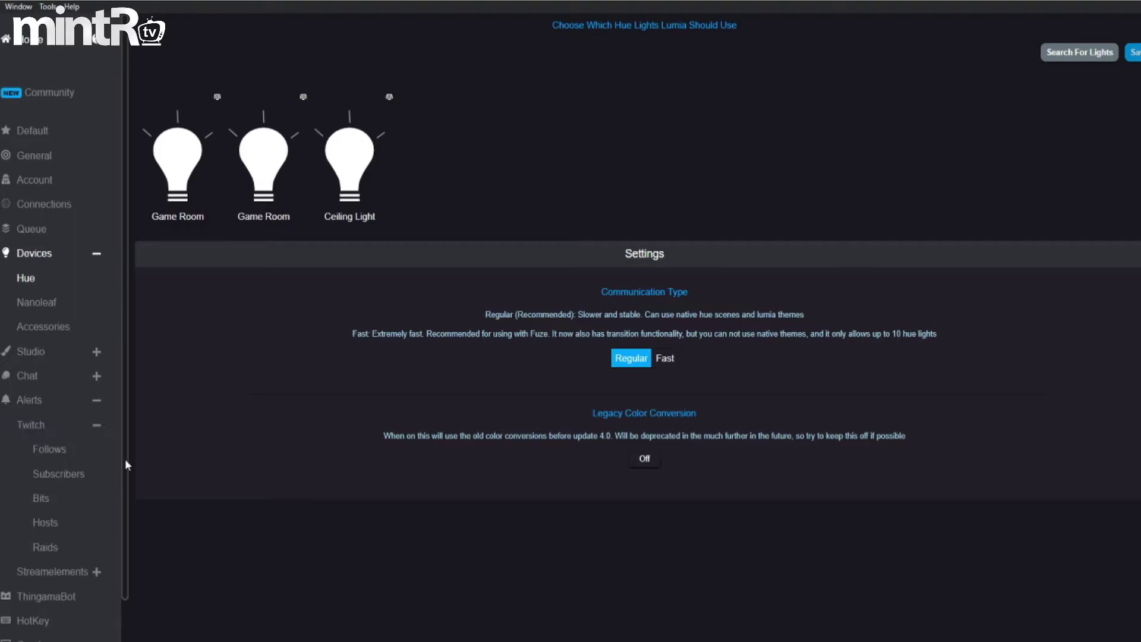
pyautogui.click(47, 453)
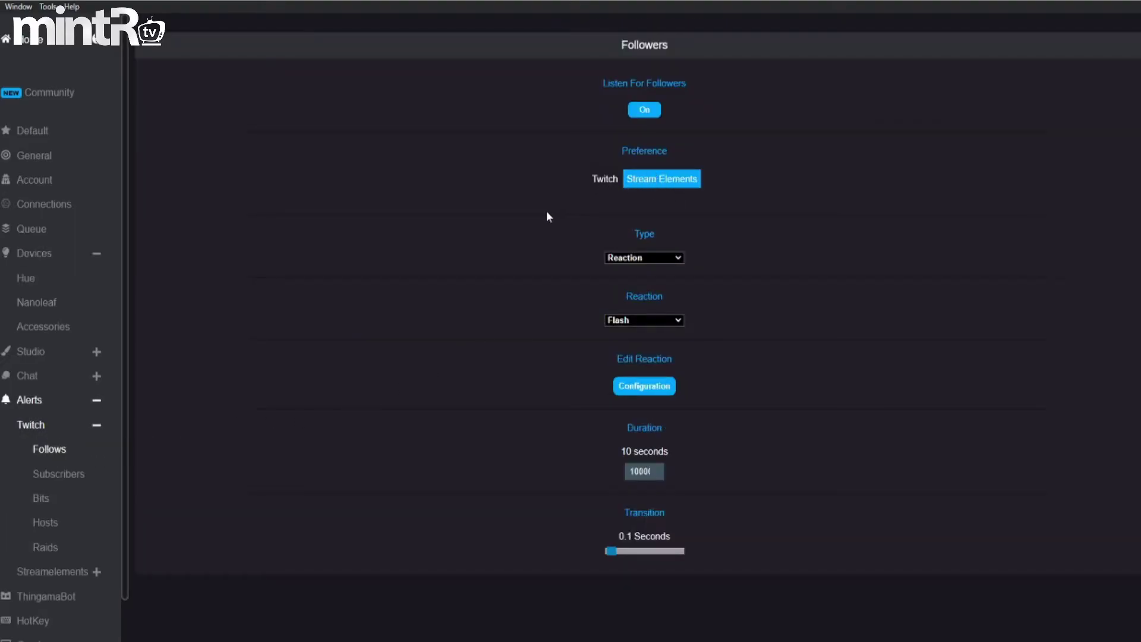
pyautogui.click(60, 478)
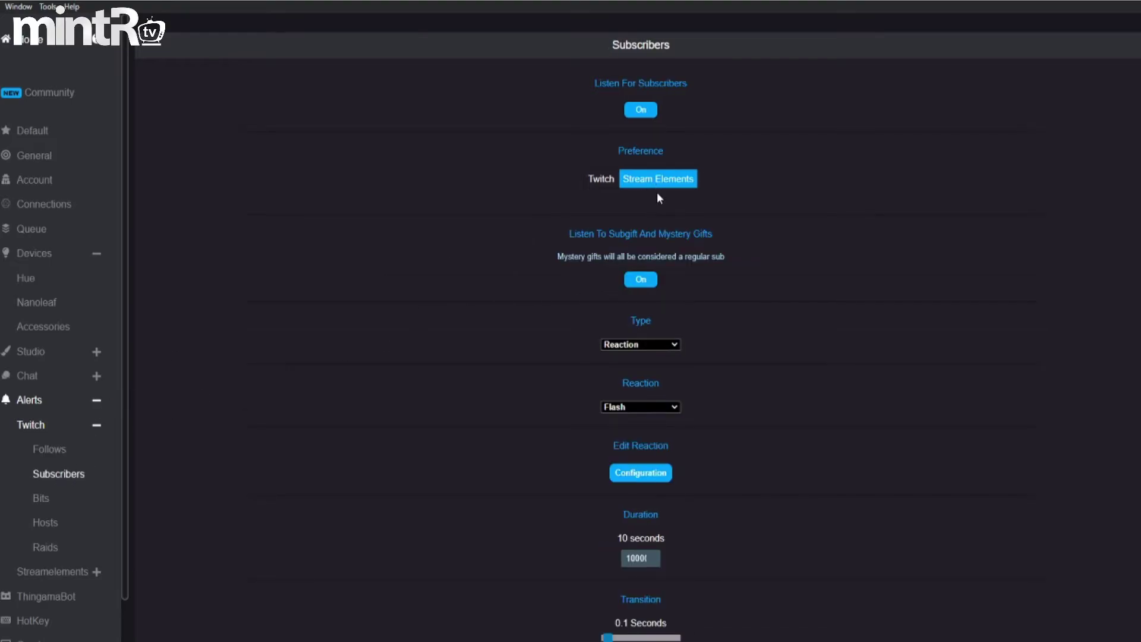
pyautogui.click(48, 504)
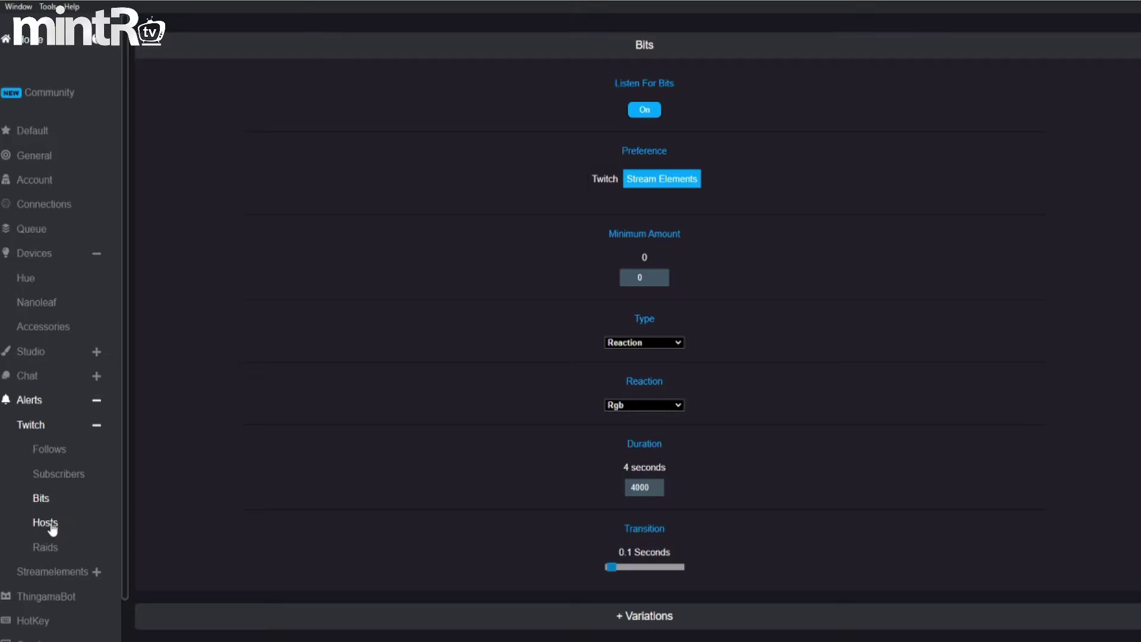
pyautogui.click(51, 526)
pyautogui.click(46, 550)
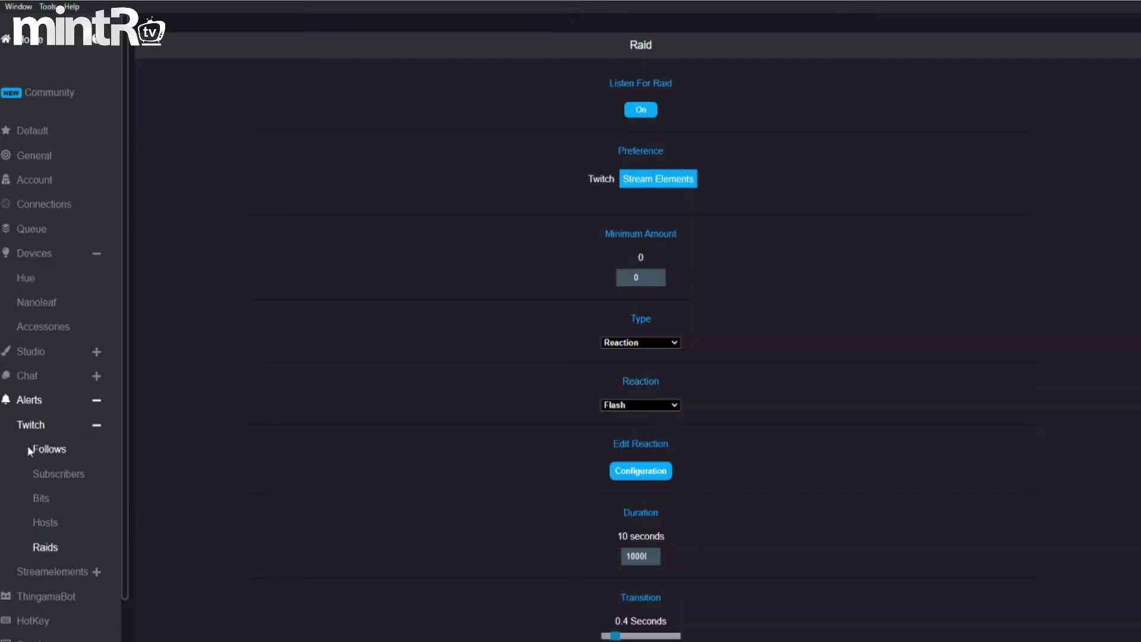
pyautogui.click(33, 426)
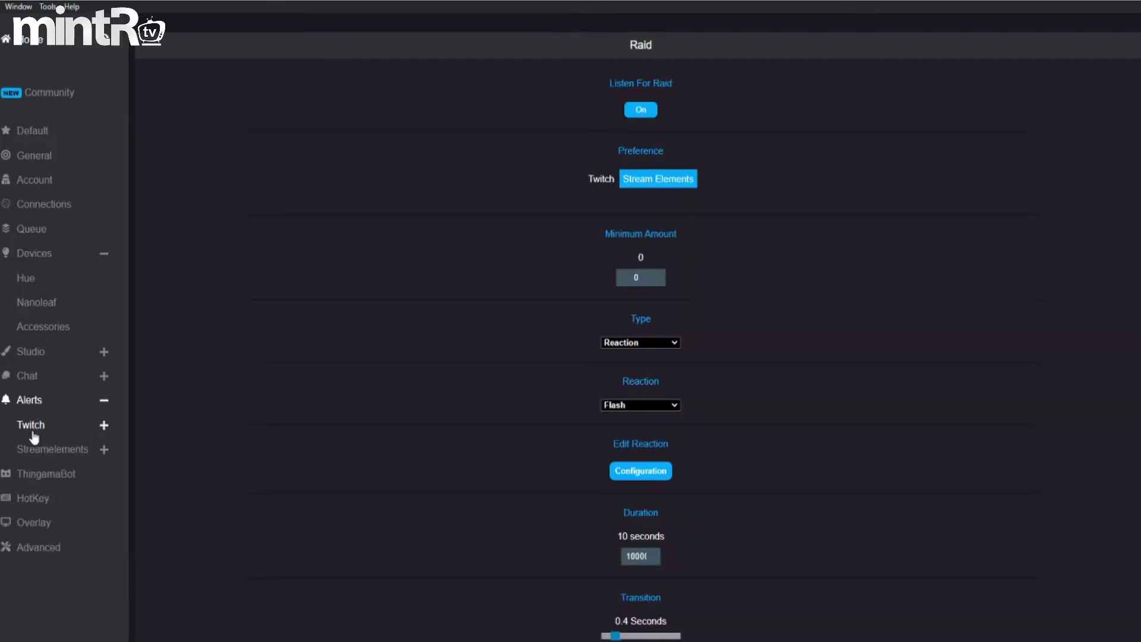
# Step: Collapse the Devices and Alerts lists and expand Chat down to its Colors page
pyautogui.click(34, 381)
pyautogui.click(34, 382)
pyautogui.click(34, 255)
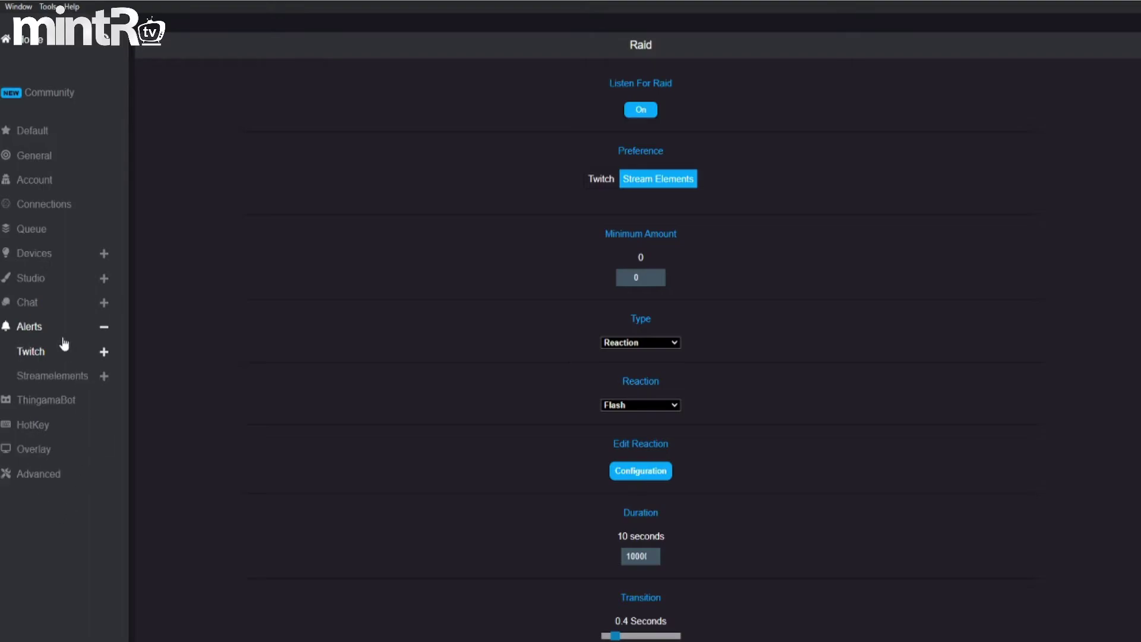
pyautogui.click(36, 331)
pyautogui.click(41, 283)
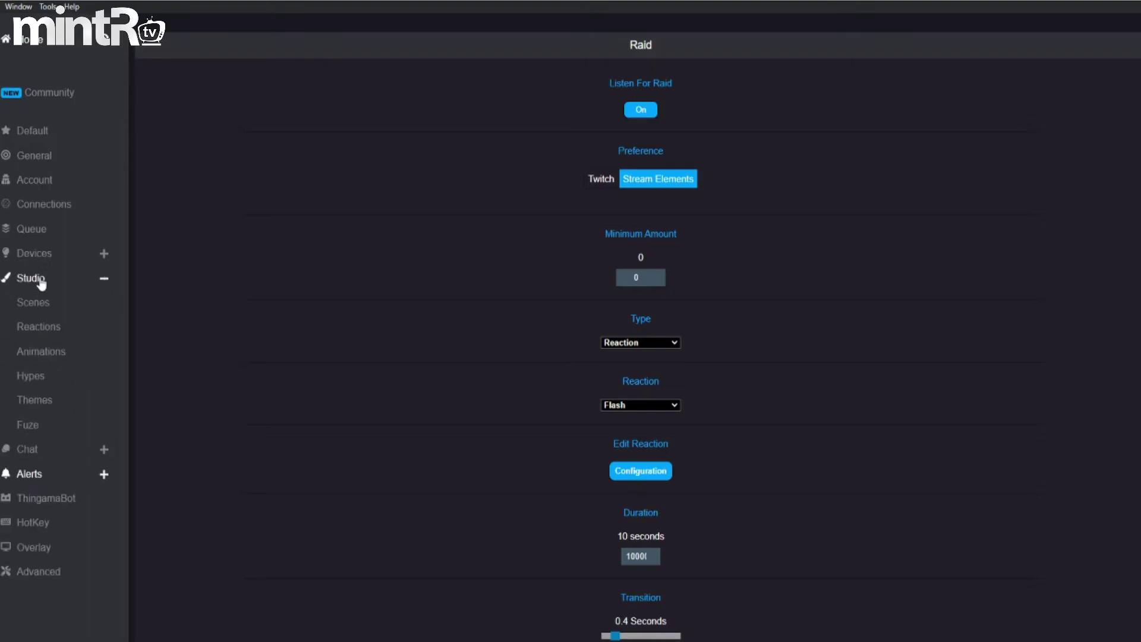
pyautogui.click(37, 255)
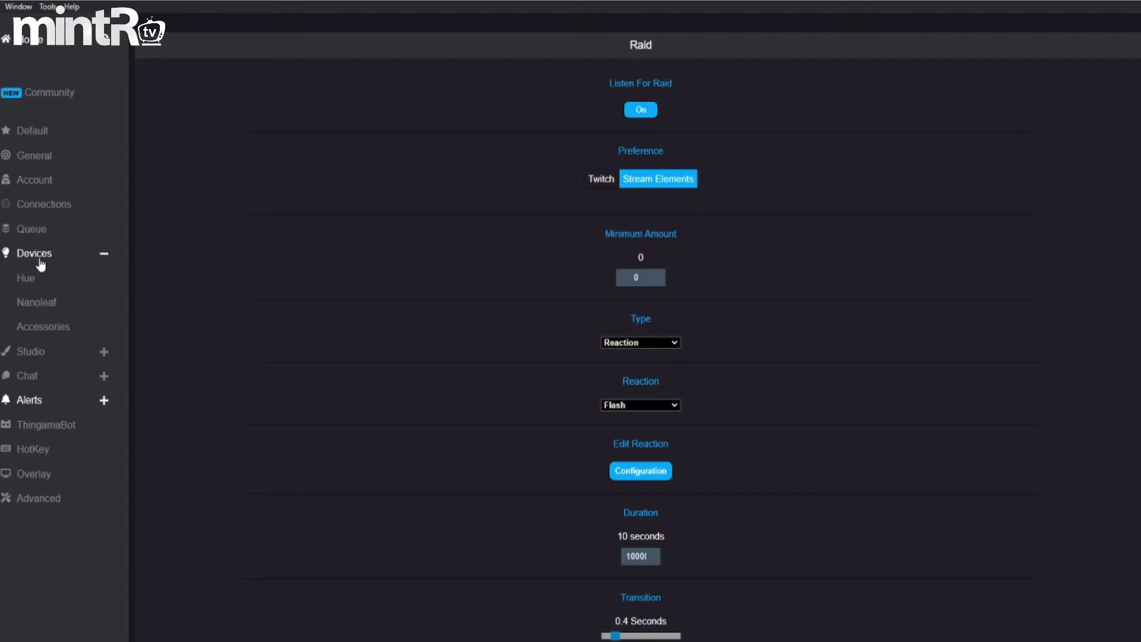
pyautogui.click(41, 263)
pyautogui.click(33, 302)
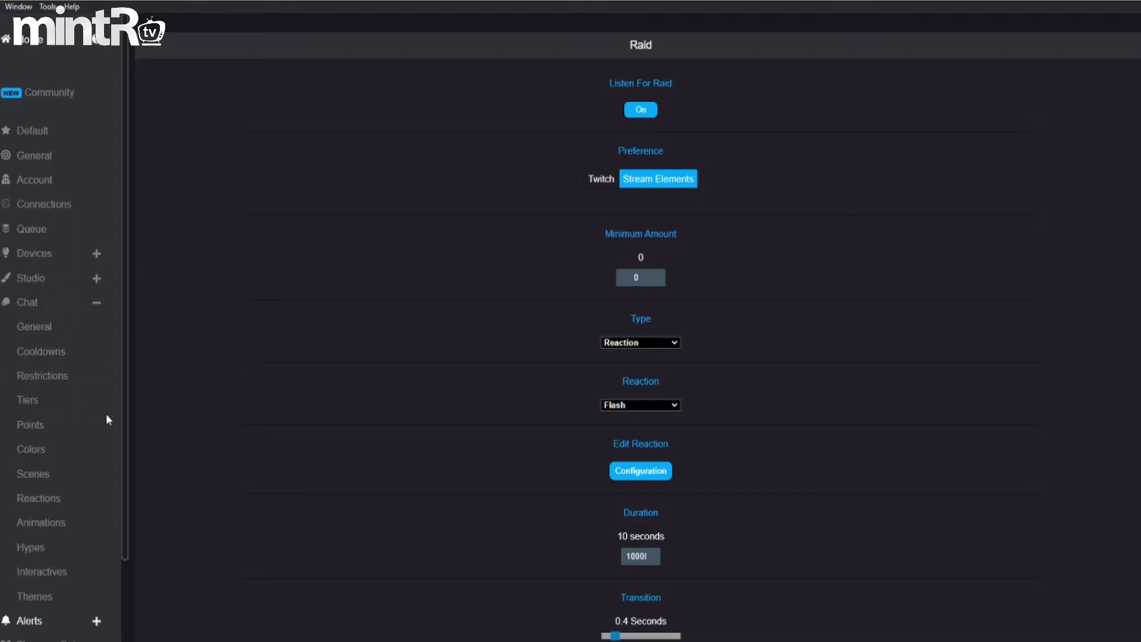
pyautogui.scroll(-2, 104, 405)
pyautogui.scroll(-1, 71, 381)
pyautogui.click(61, 350)
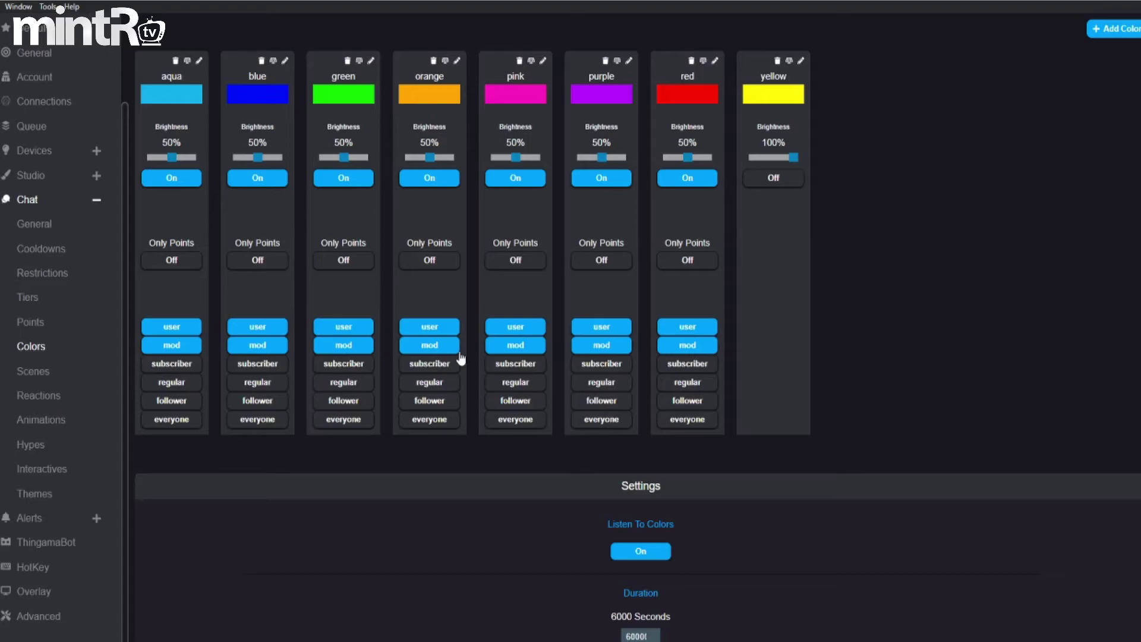